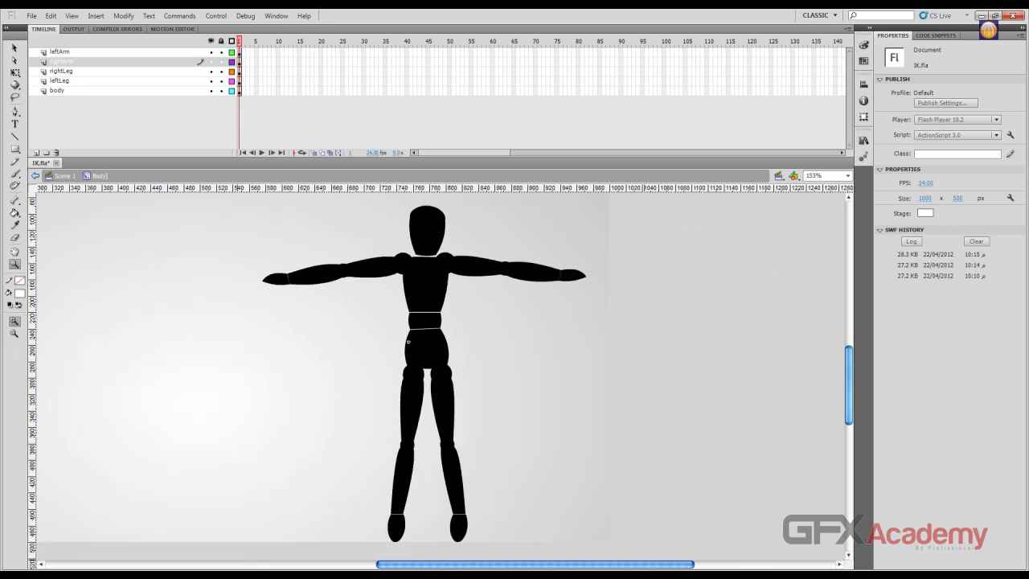
Examine the figure's shoulder, arm, hand and torso pieces up close.
{"action": "left_click_drag", "start_coordinate": [609, 228], "coordinate": [443, 298]}
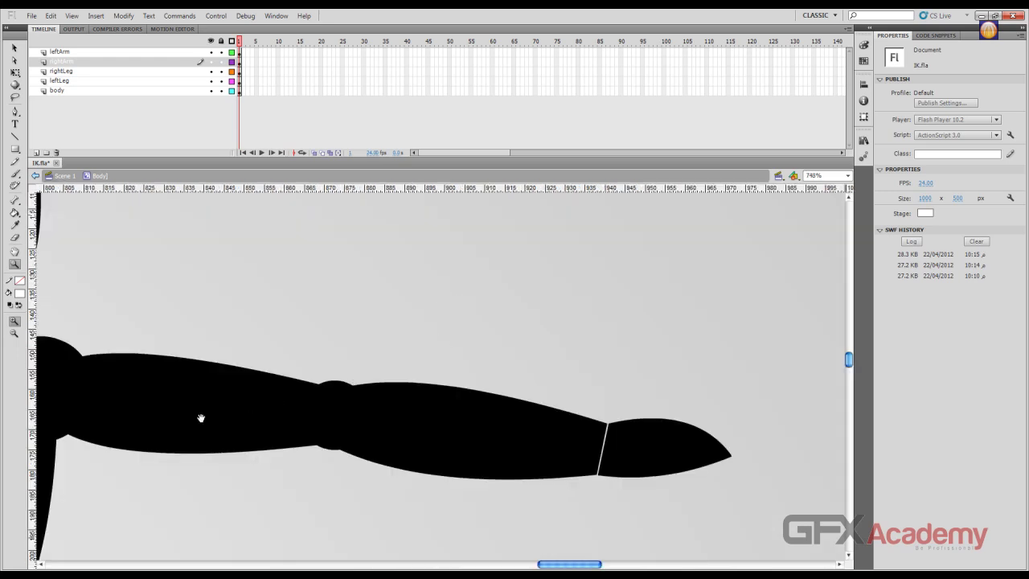
{"action": "left_click_drag", "start_coordinate": [202, 415], "coordinate": [490, 329]}
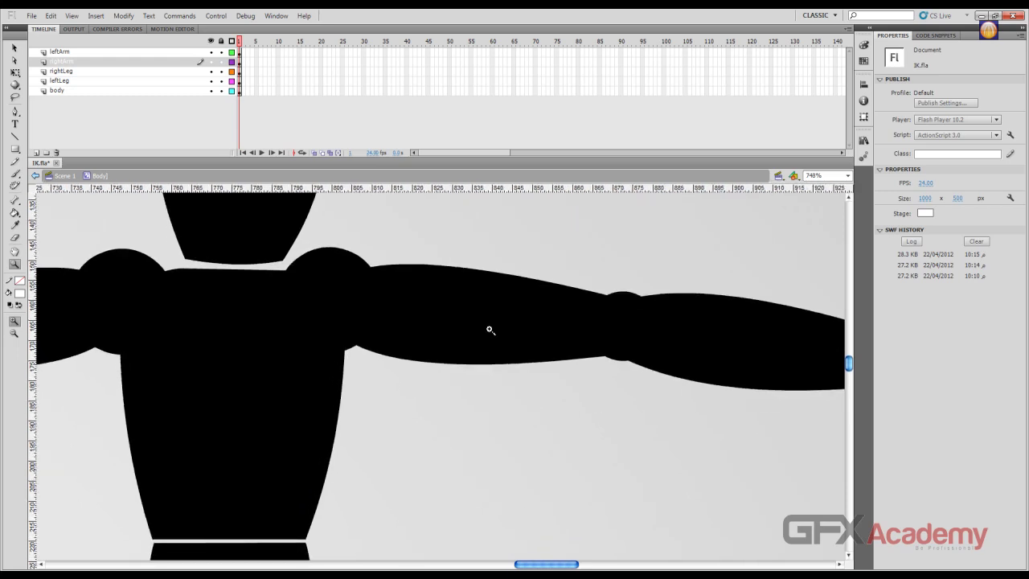
{"action": "left_click_drag", "start_coordinate": [367, 411], "coordinate": [523, 363]}
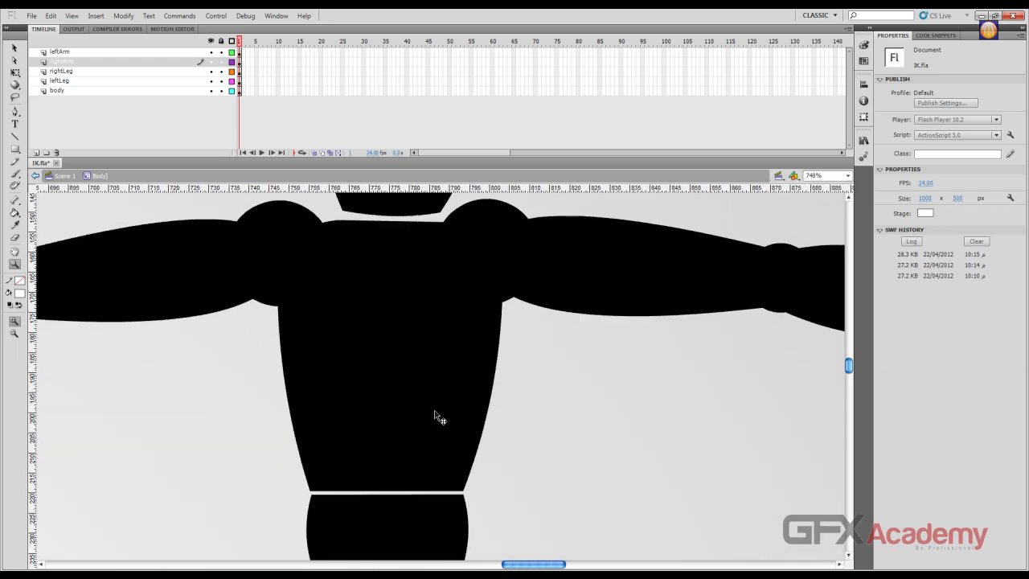
{"action": "key", "text": "ctrl+minus"}
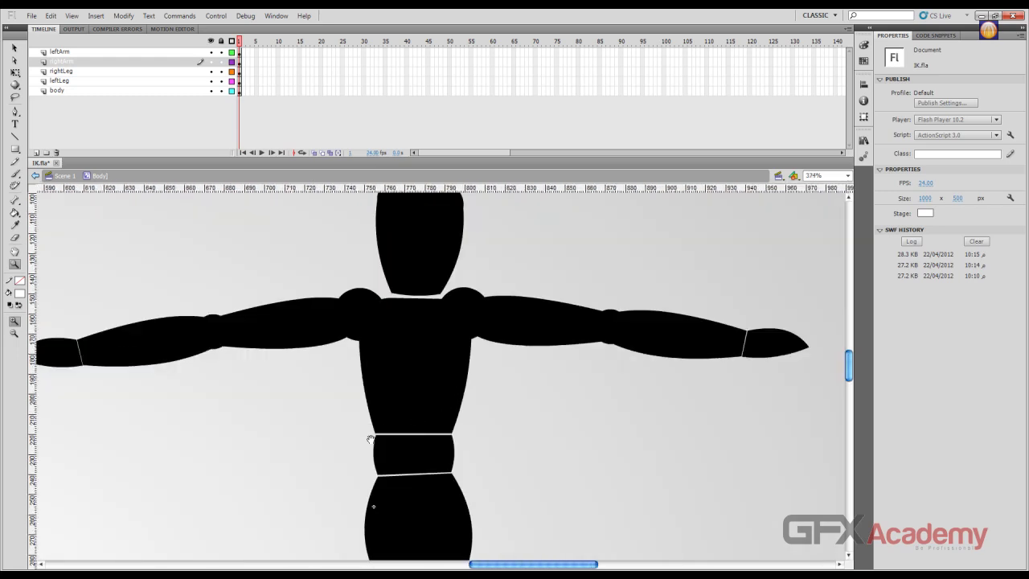
{"action": "left_click_drag", "start_coordinate": [371, 439], "coordinate": [430, 370]}
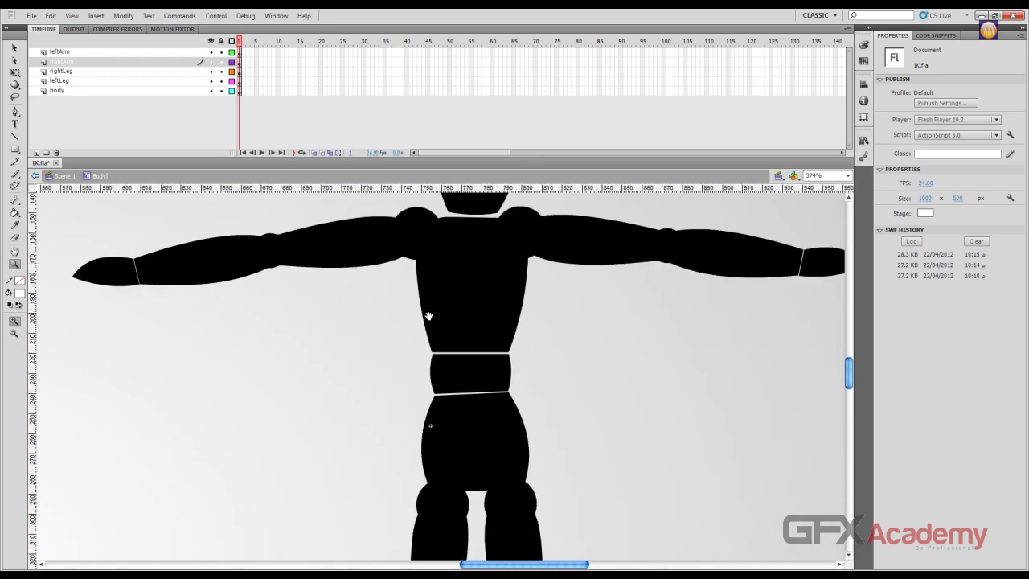
{"action": "left_click_drag", "start_coordinate": [429, 312], "coordinate": [428, 332]}
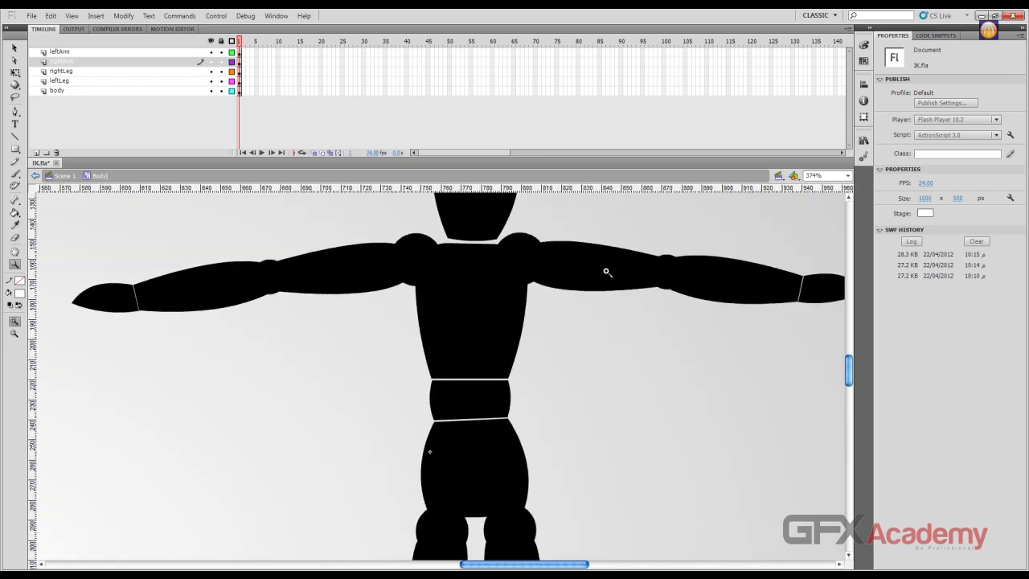
{"action": "left_click_drag", "start_coordinate": [525, 311], "coordinate": [507, 321]}
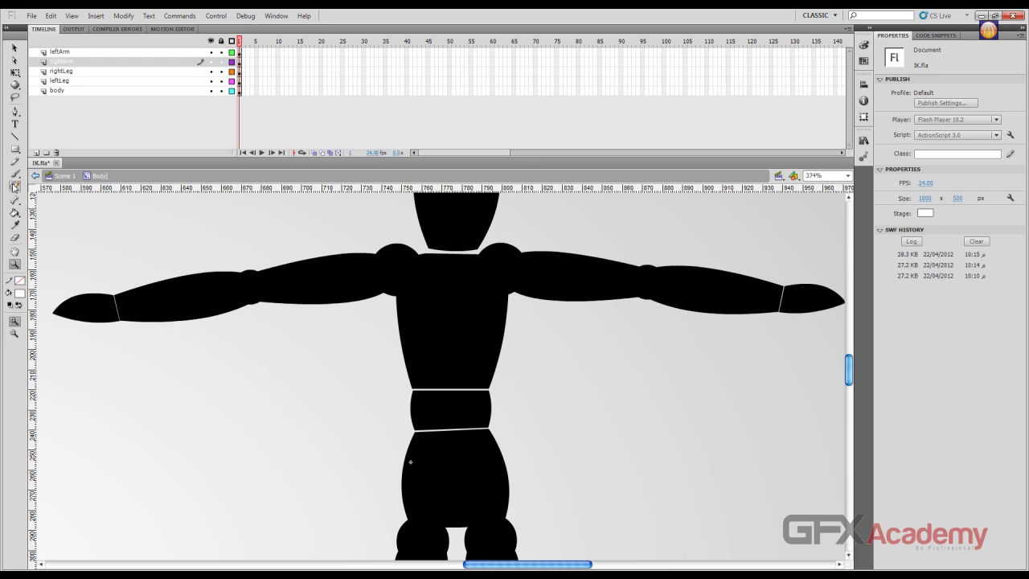
Try to build a Bone tool armature from the chest through the right shoulder and elbow to the hand, and test it.
{"action": "left_click", "coordinate": [14, 201]}
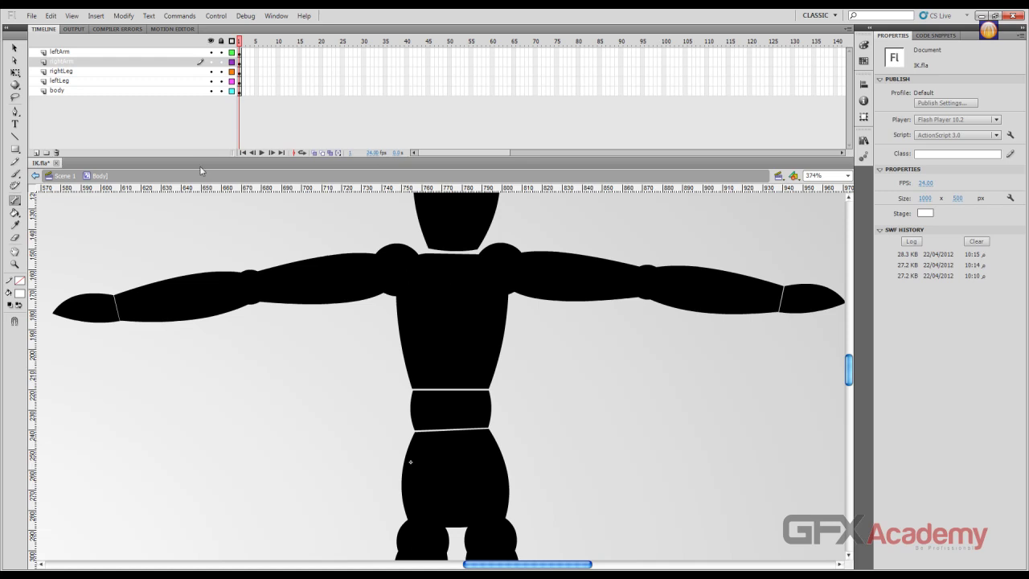
{"action": "left_click", "coordinate": [118, 92]}
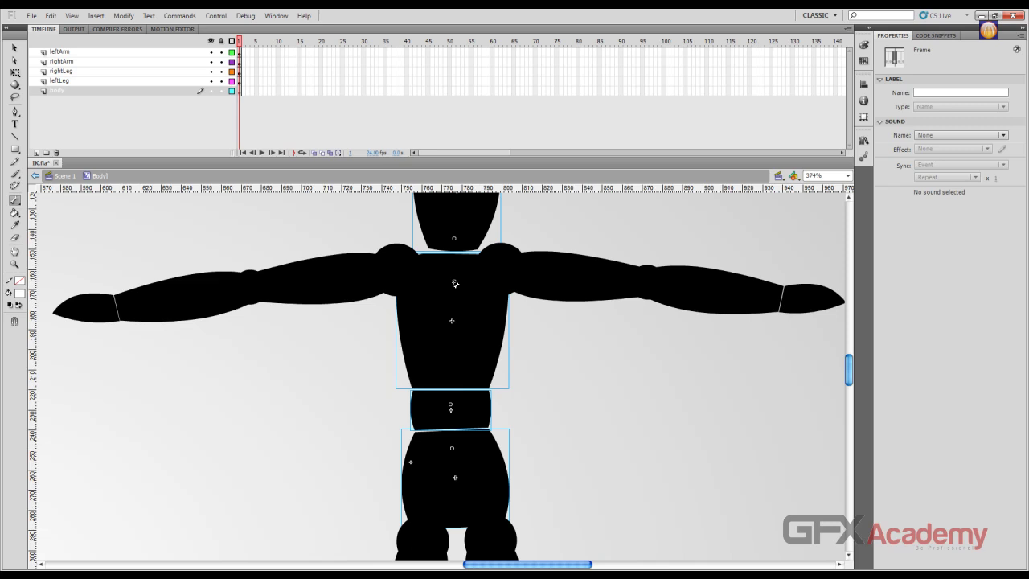
{"action": "left_click_drag", "start_coordinate": [453, 285], "coordinate": [501, 268]}
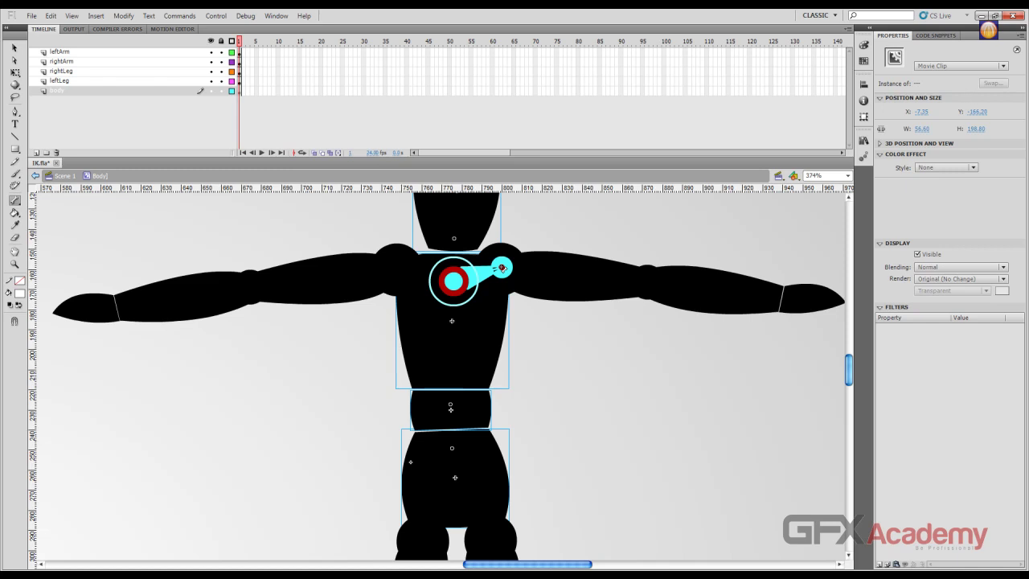
{"action": "mouse_move", "coordinate": [502, 268]}
{"action": "left_mouse_down"}
{"action": "mouse_move", "coordinate": [485, 278]}
{"action": "mouse_move", "coordinate": [492, 267]}
{"action": "mouse_move", "coordinate": [794, 300]}
{"action": "left_mouse_up"}
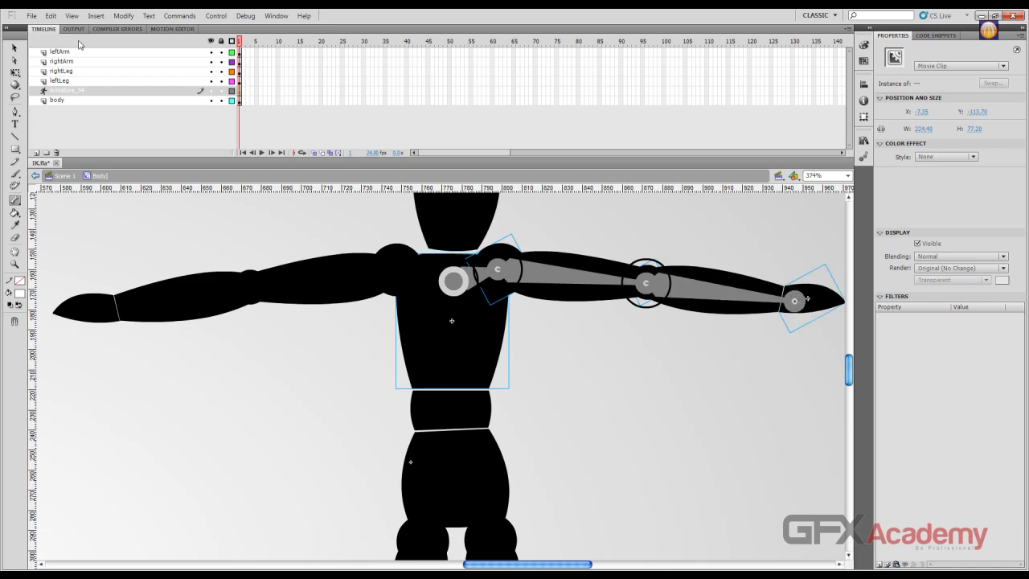
{"action": "left_click", "coordinate": [14, 48]}
{"action": "mouse_move", "coordinate": [821, 303]}
{"action": "left_mouse_down"}
{"action": "mouse_move", "coordinate": [755, 370]}
{"action": "mouse_move", "coordinate": [730, 414]}
{"action": "mouse_move", "coordinate": [804, 289]}
{"action": "mouse_move", "coordinate": [784, 265]}
{"action": "mouse_move", "coordinate": [785, 288]}
{"action": "mouse_move", "coordinate": [690, 411]}
{"action": "mouse_move", "coordinate": [829, 293]}
{"action": "left_mouse_up"}
Undo the armature that links the chest to the right arm.
{"action": "key", "text": "ctrl+z"}
{"action": "key", "text": "ctrl+z"}
{"action": "key", "text": "ctrl+z"}
{"action": "key", "text": "ctrl+z"}
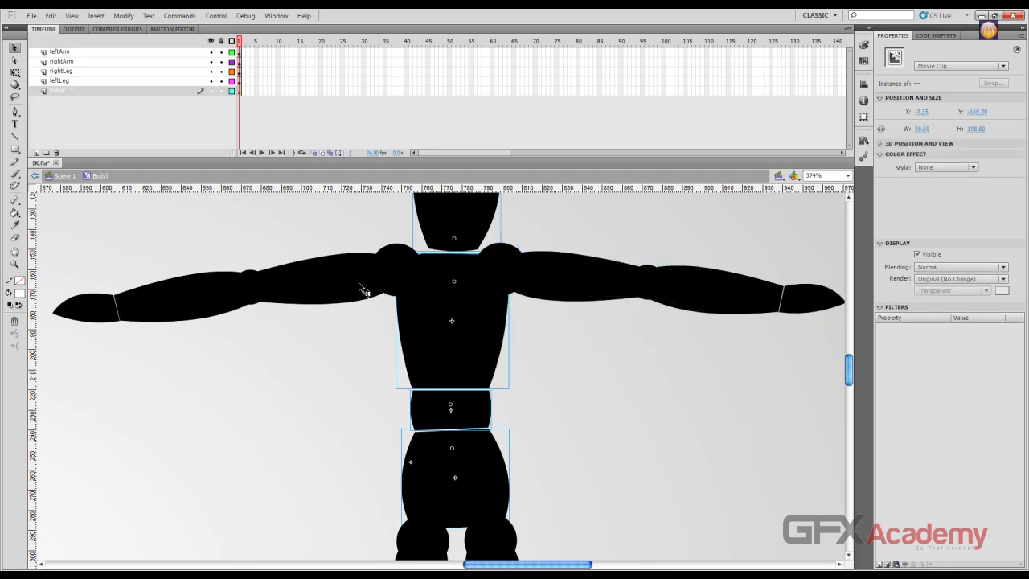
Lock the body layer and check the individual upper arm, forearm and hand pieces on the rightArm layer.
{"action": "left_click", "coordinate": [164, 214]}
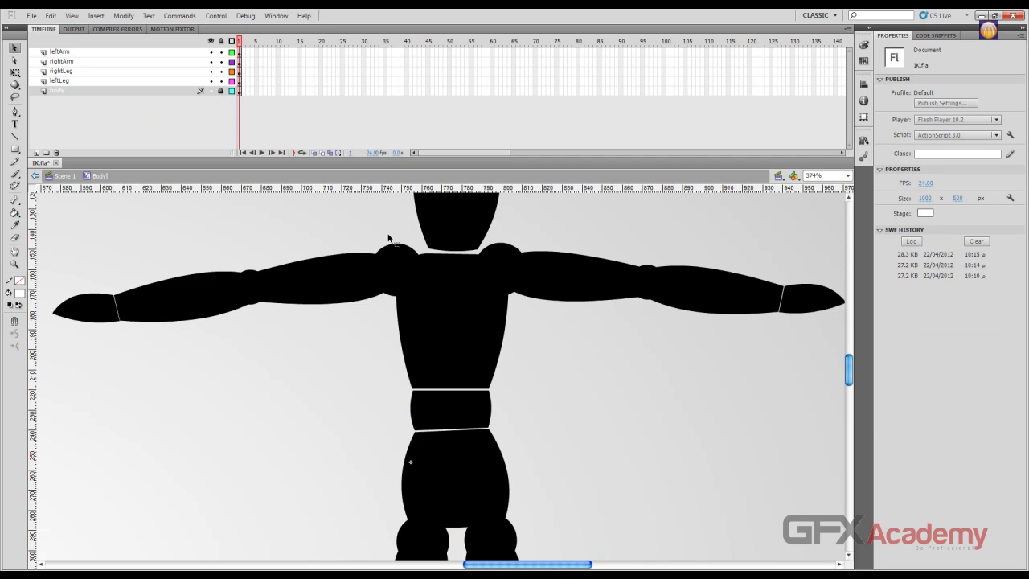
{"action": "left_click", "coordinate": [510, 275]}
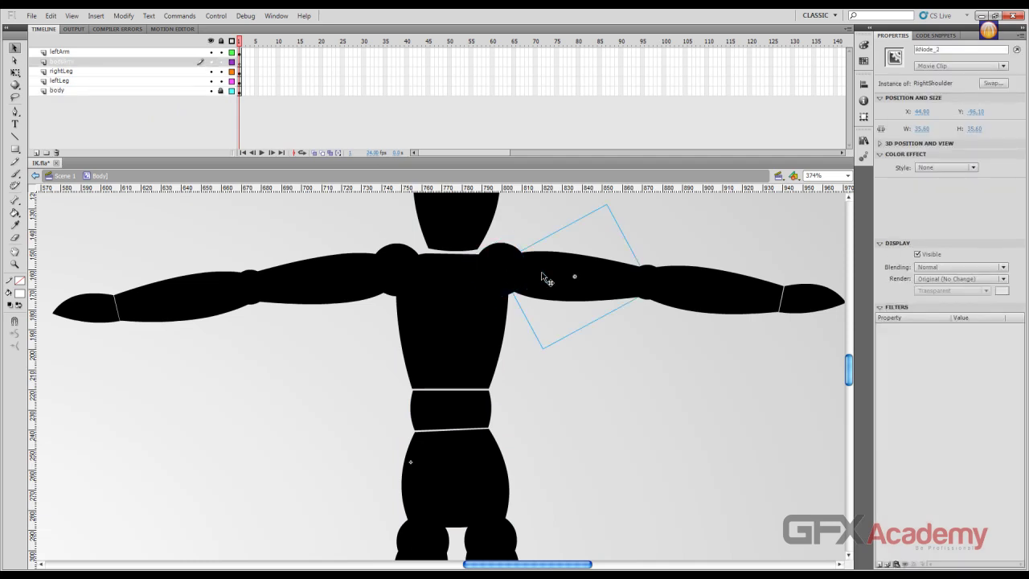
{"action": "left_click", "coordinate": [701, 281]}
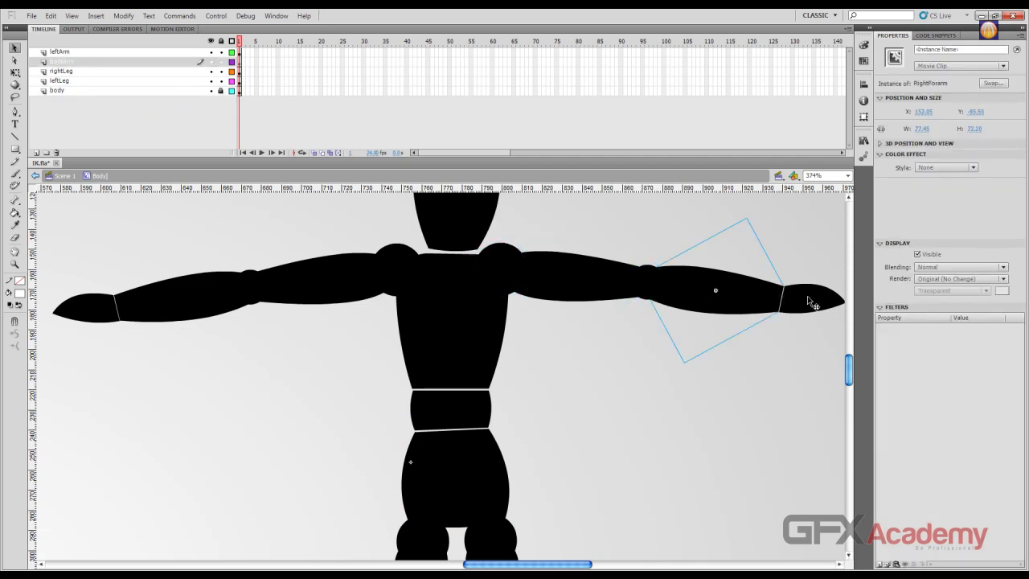
{"action": "left_click", "coordinate": [809, 299]}
{"action": "left_click", "coordinate": [575, 281]}
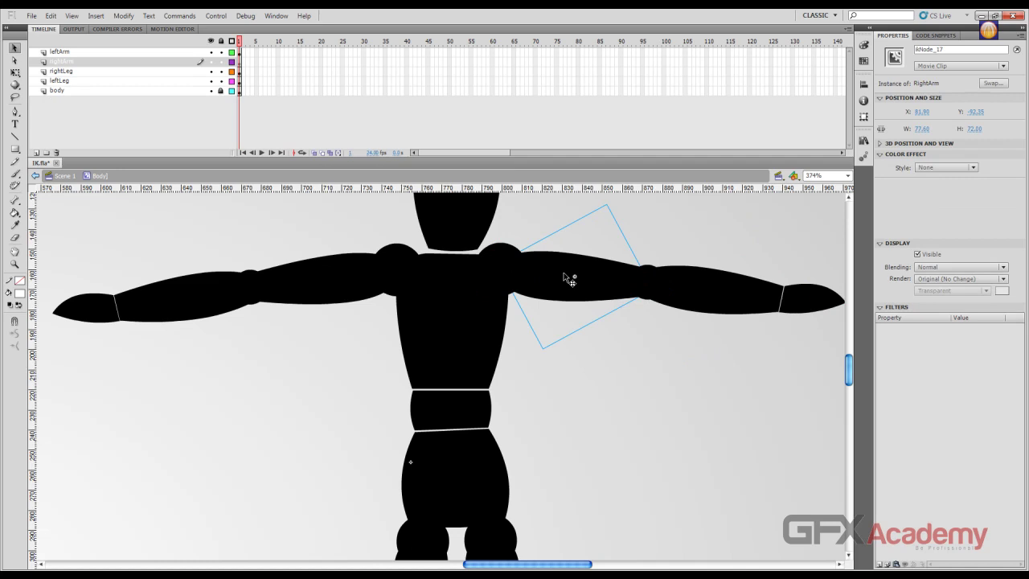
Lock the leftArm, rightLeg and leftLeg layers, leaving rightArm as the only unlocked layer.
{"action": "left_click", "coordinate": [222, 72]}
{"action": "left_click", "coordinate": [221, 81]}
{"action": "left_click", "coordinate": [221, 91]}
{"action": "left_click", "coordinate": [221, 51]}
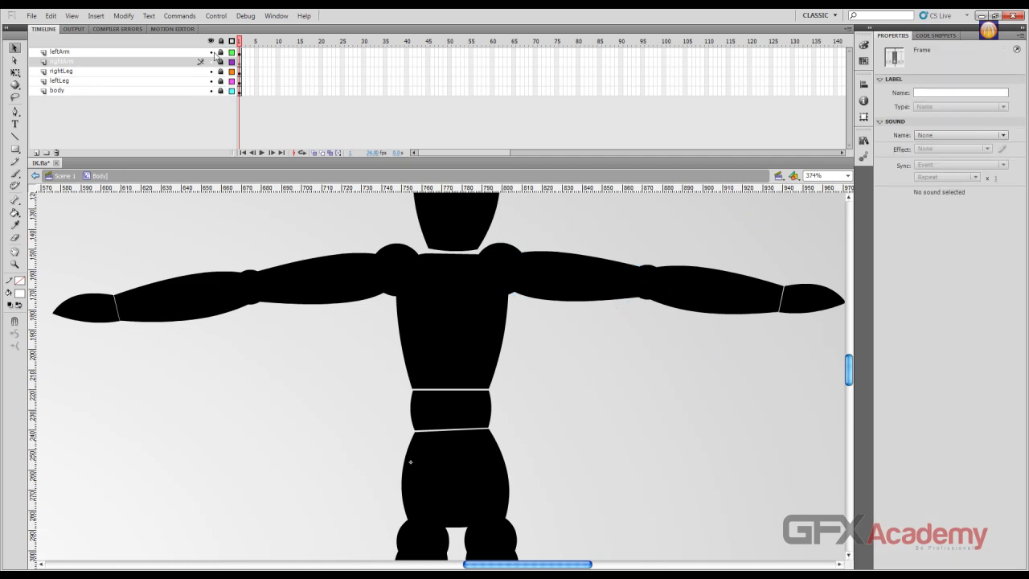
{"action": "left_click", "coordinate": [163, 66]}
{"action": "left_click", "coordinate": [147, 214]}
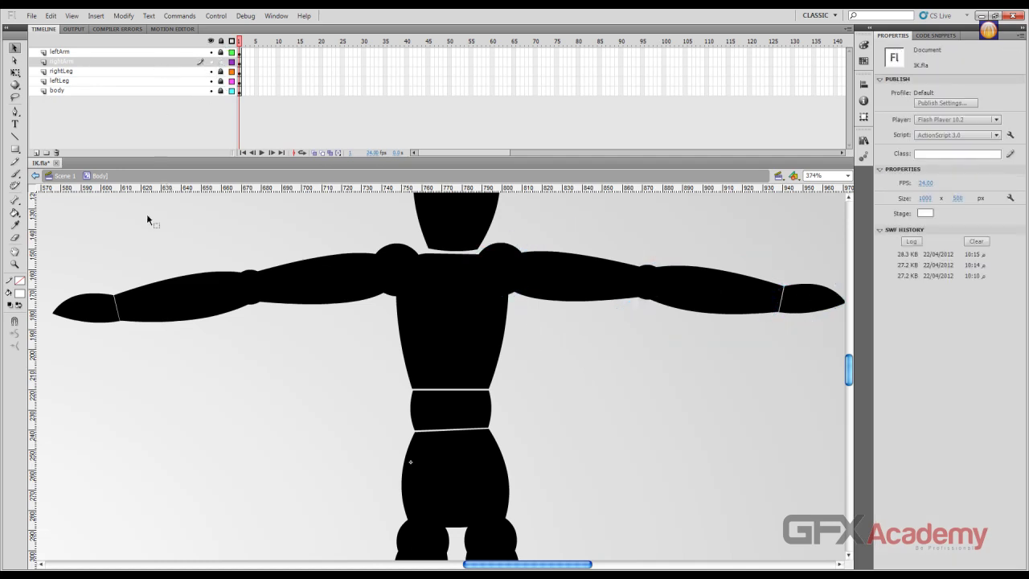
Add IK bones from the right shoulder through the upper arm and forearm to the hand, and pose the arm hanging down.
{"action": "left_click", "coordinate": [15, 201]}
{"action": "left_click_drag", "start_coordinate": [499, 268], "coordinate": [536, 276]}
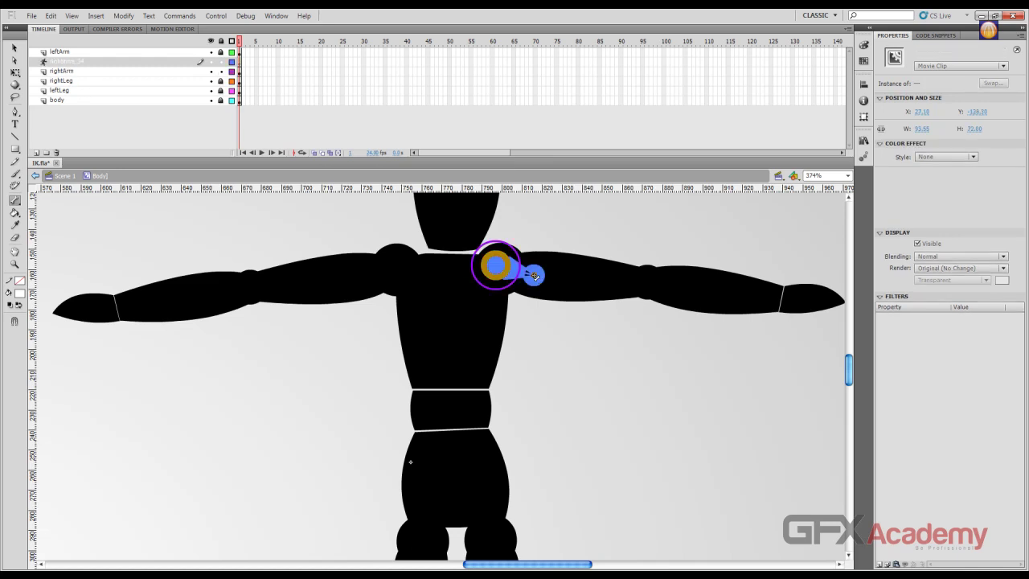
{"action": "left_click_drag", "start_coordinate": [534, 276], "coordinate": [795, 300]}
{"action": "left_click", "coordinate": [14, 48]}
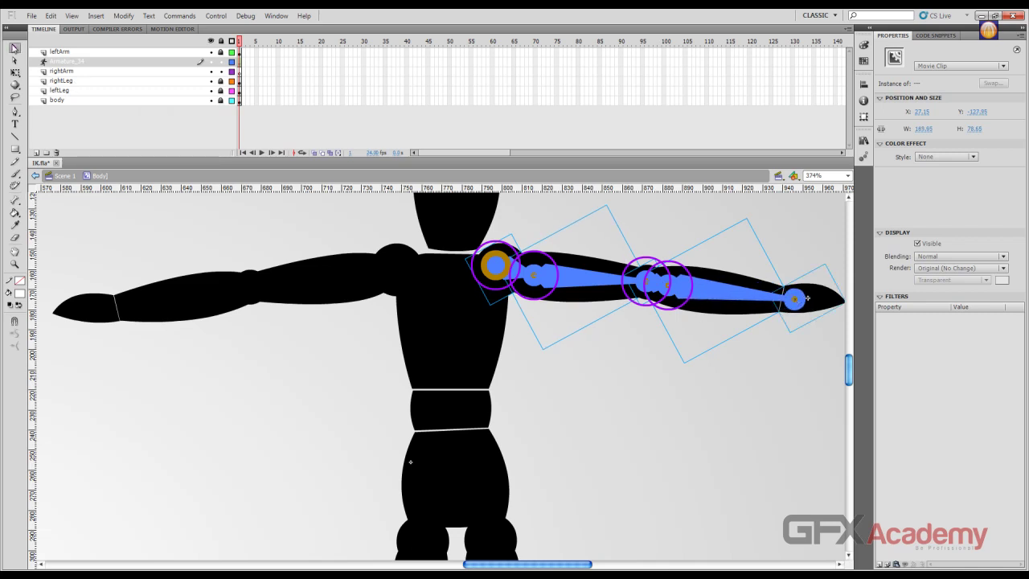
{"action": "left_click_drag", "start_coordinate": [836, 306], "coordinate": [580, 541]}
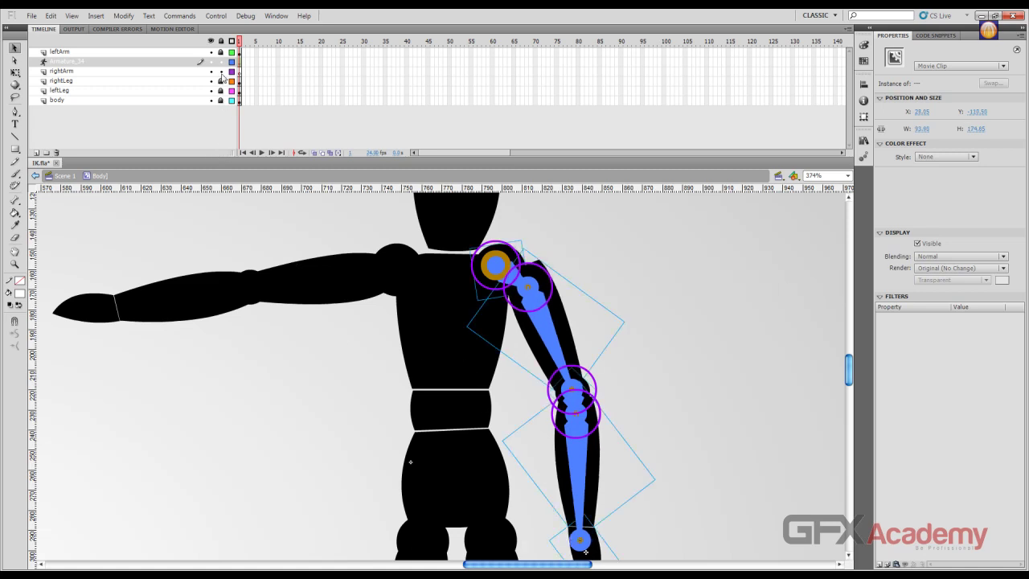
Extend all layers on the timeline to frame 103 and move the playhead to frame 10.
{"action": "left_click", "coordinate": [94, 72]}
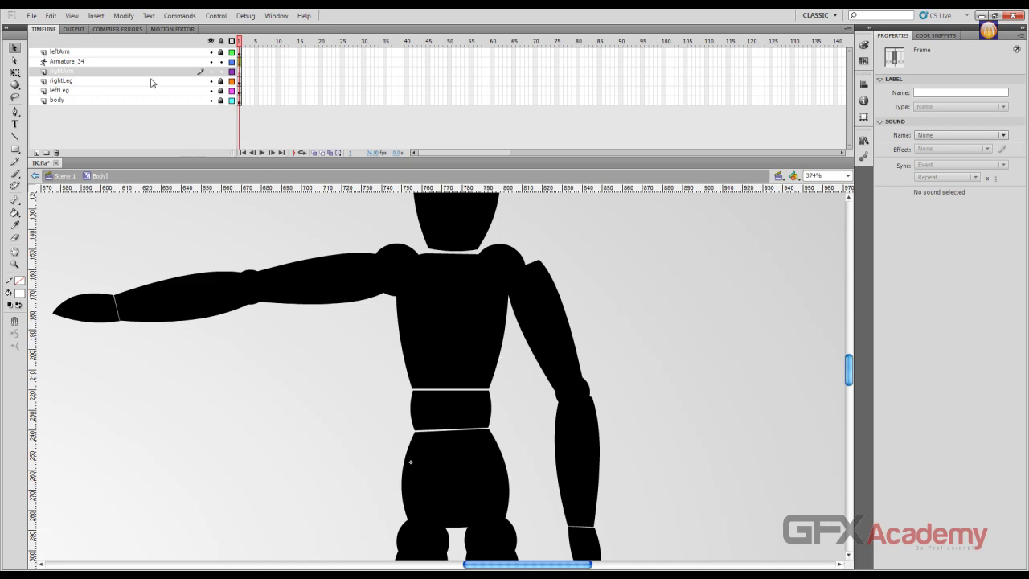
{"action": "left_click", "coordinate": [131, 63]}
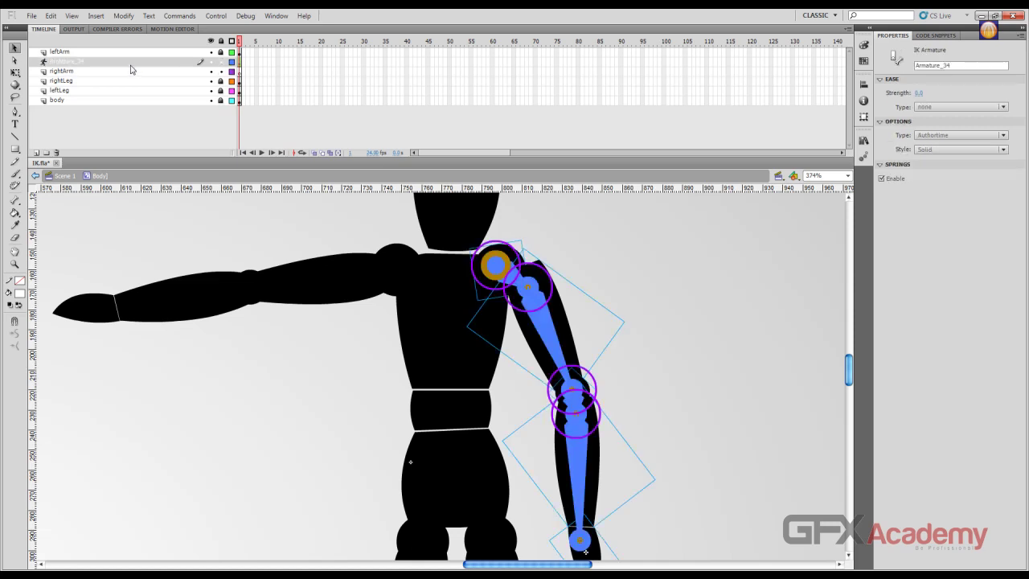
{"action": "left_click", "coordinate": [168, 72]}
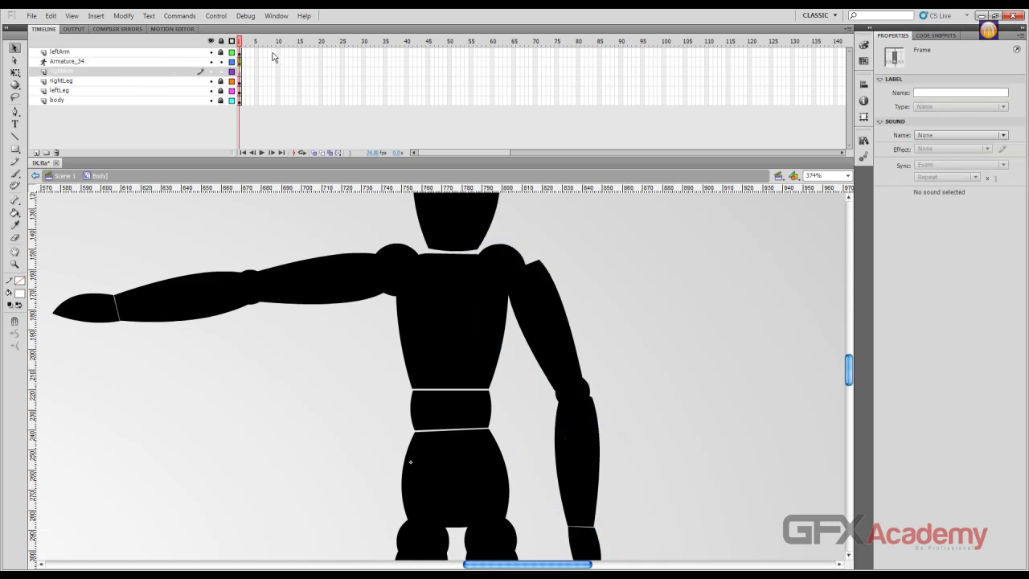
{"action": "left_click_drag", "start_coordinate": [272, 56], "coordinate": [678, 104]}
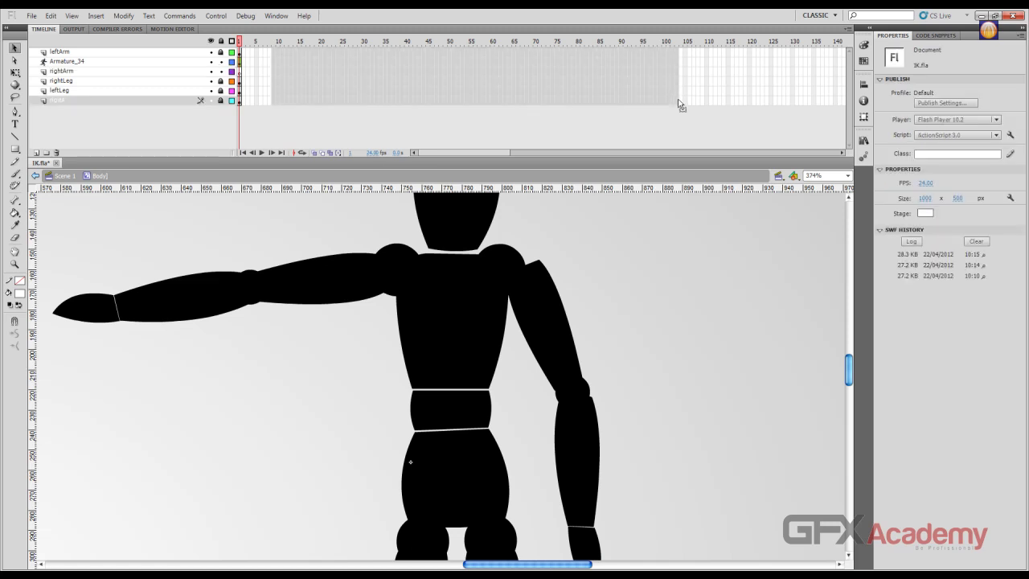
{"action": "left_click", "coordinate": [679, 105]}
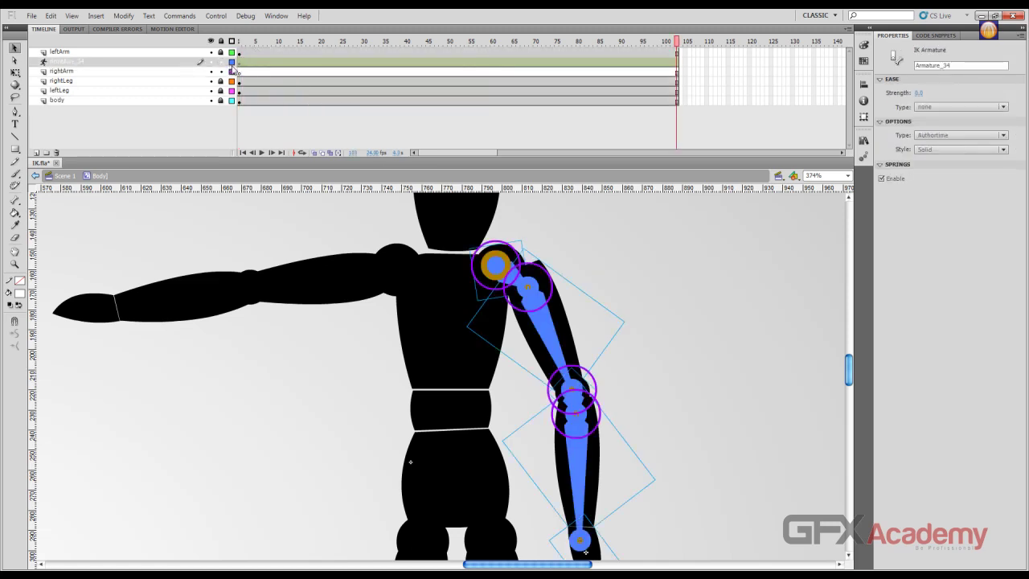
{"action": "left_click", "coordinate": [246, 66]}
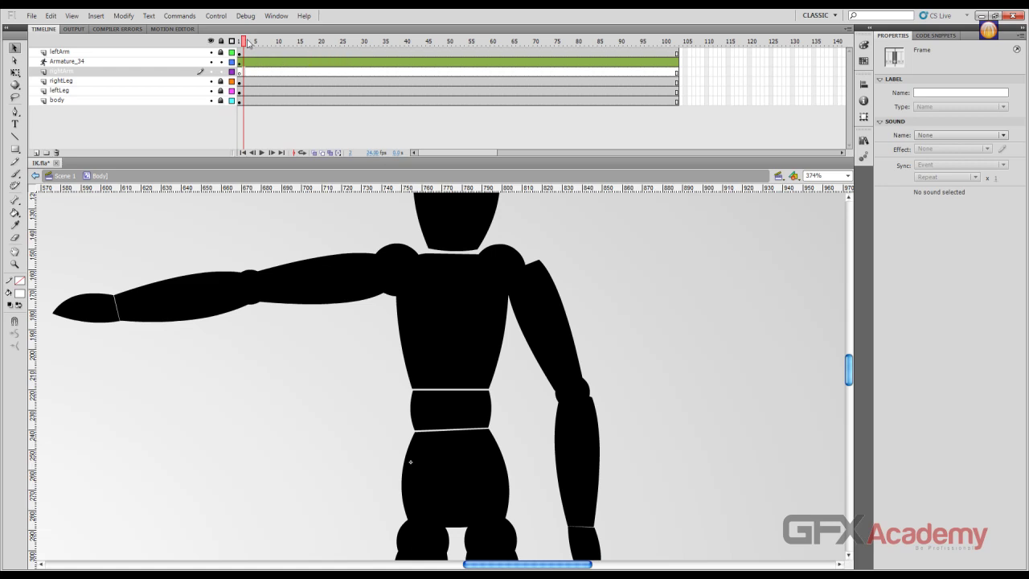
{"action": "left_click_drag", "start_coordinate": [250, 44], "coordinate": [279, 51]}
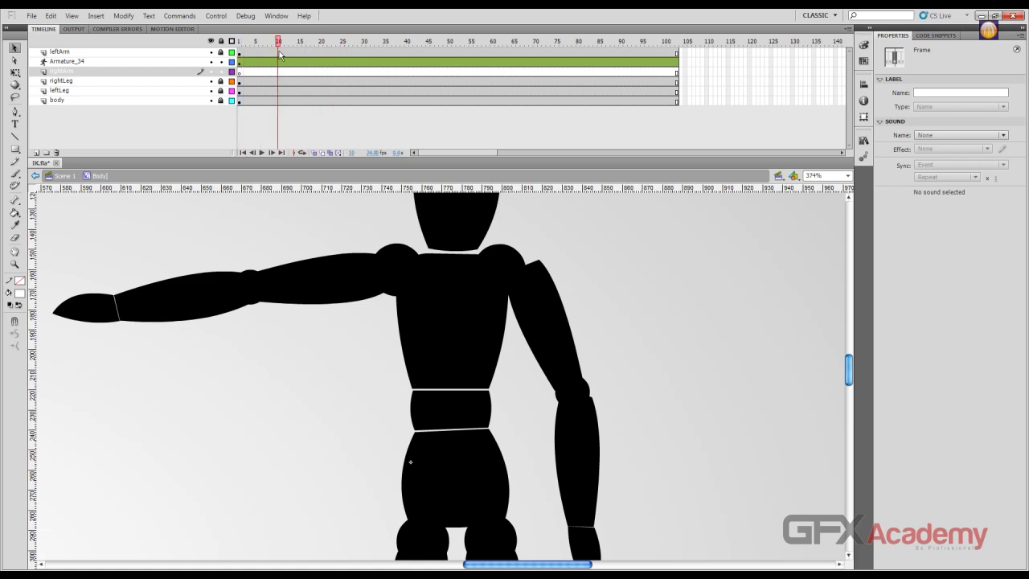
Copy the name of the empty rightArm layer and rename the armature layer as rightArm.
{"action": "left_click", "coordinate": [144, 72]}
{"action": "left_click", "coordinate": [145, 74]}
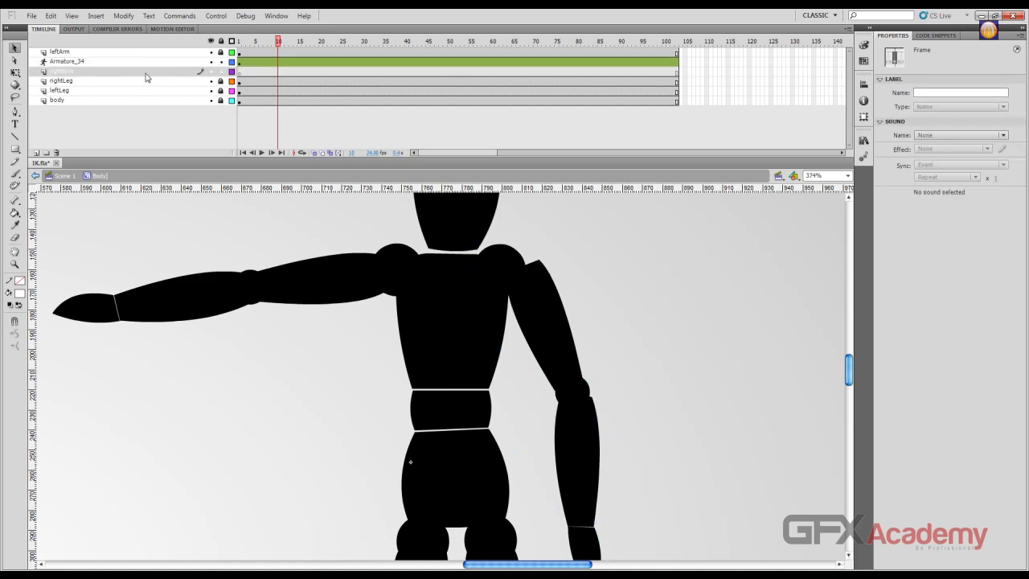
{"action": "double_click", "coordinate": [95, 72]}
{"action": "key", "text": "ctrl+c"}
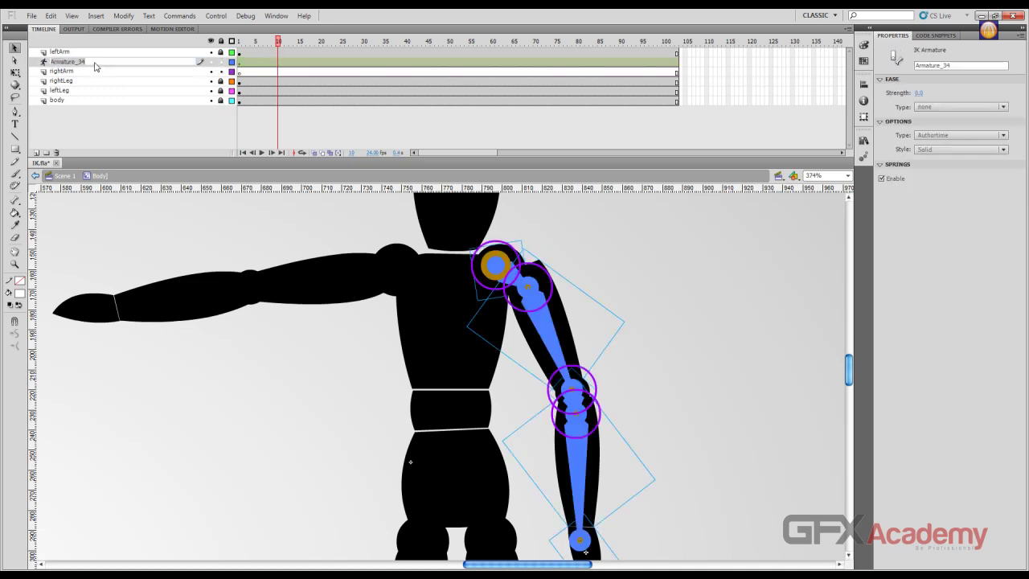
{"action": "double_click", "coordinate": [95, 62]}
{"action": "key", "text": "ctrl+v"}
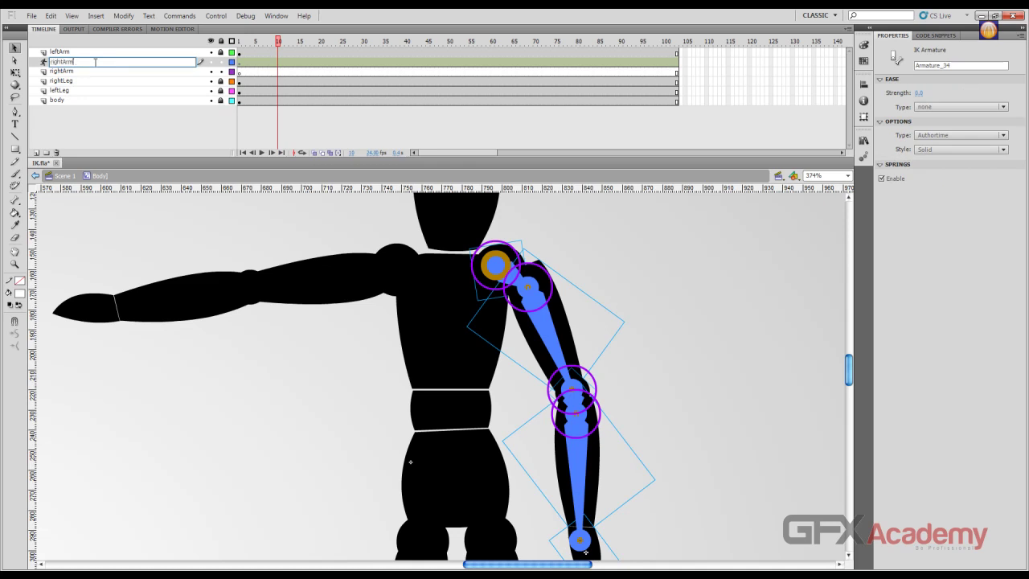
{"action": "key", "text": "Return"}
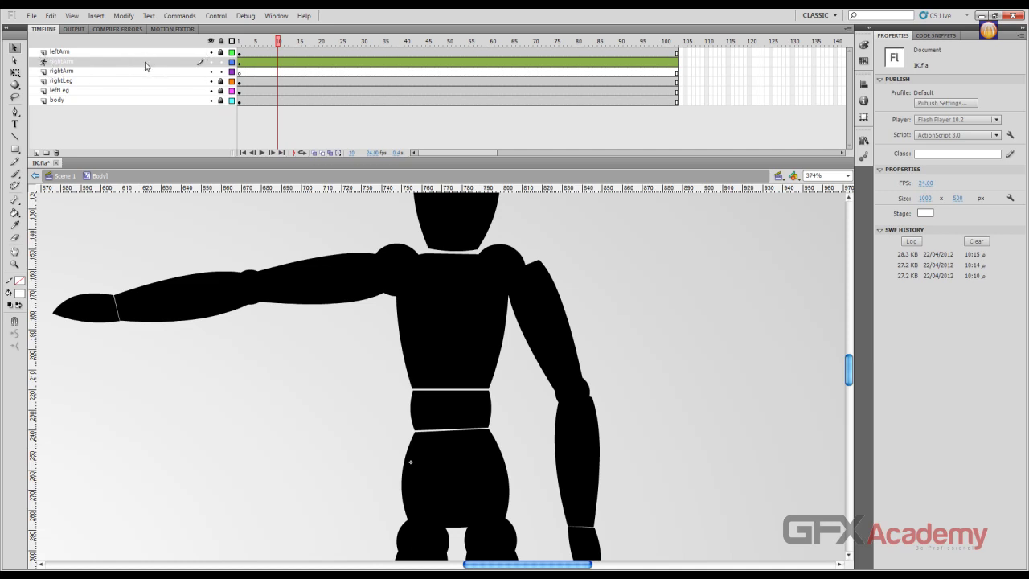
Delete the empty original rightArm layer and make rightLeg the only unlocked layer.
{"action": "left_click", "coordinate": [190, 73]}
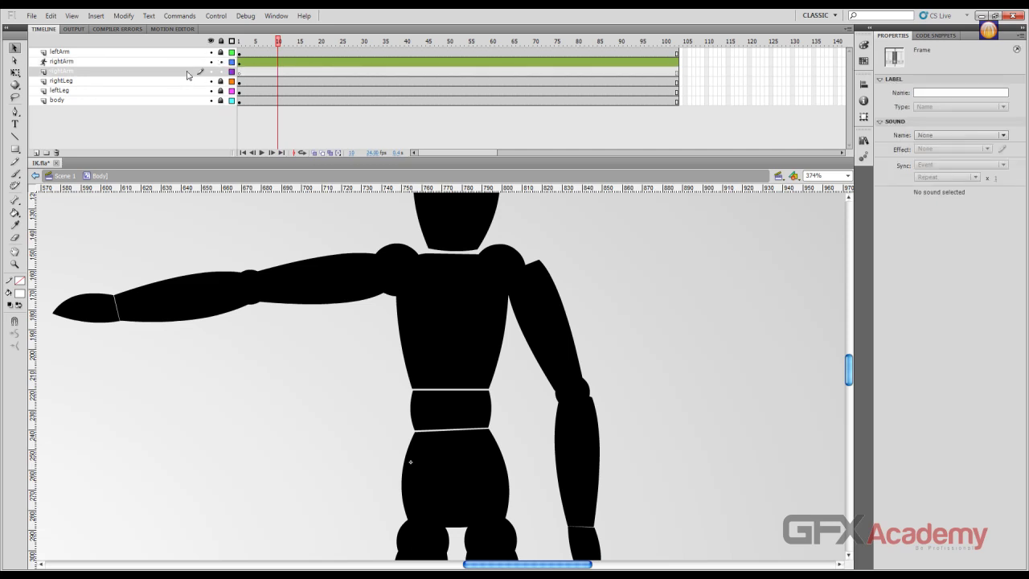
{"action": "left_click", "coordinate": [56, 152]}
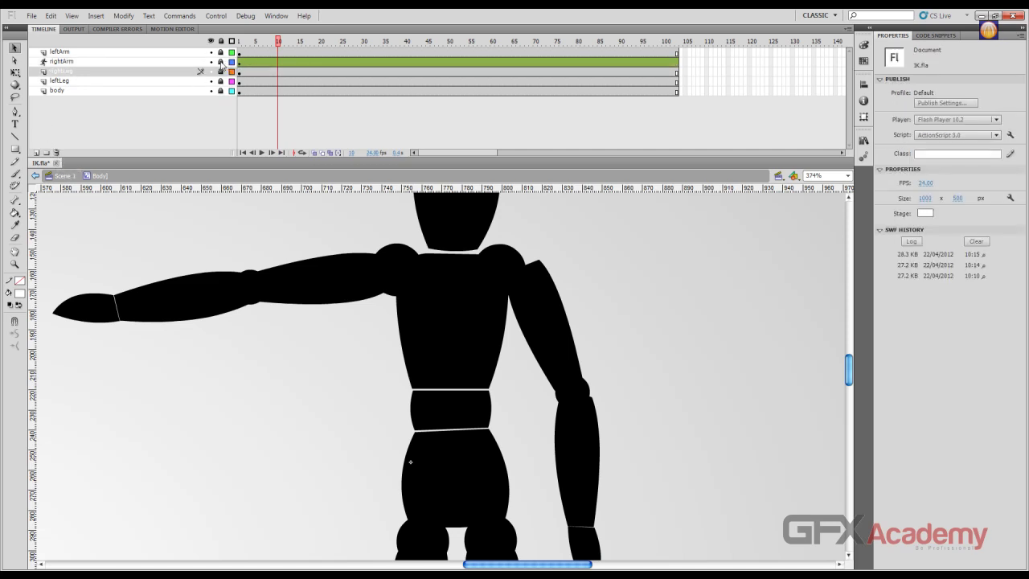
{"action": "left_click", "coordinate": [139, 75]}
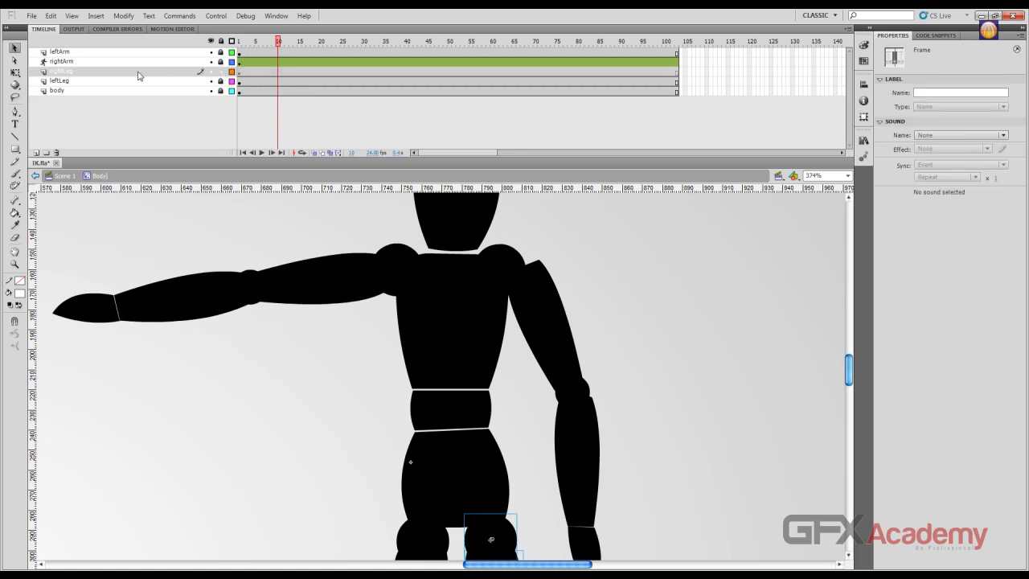
Add IK bones down the rightLeg parts from the hip through the thigh, knee and shin to the foot.
{"action": "scroll", "coordinate": [258, 225], "scroll_direction": "down", "scroll_amount": 8}
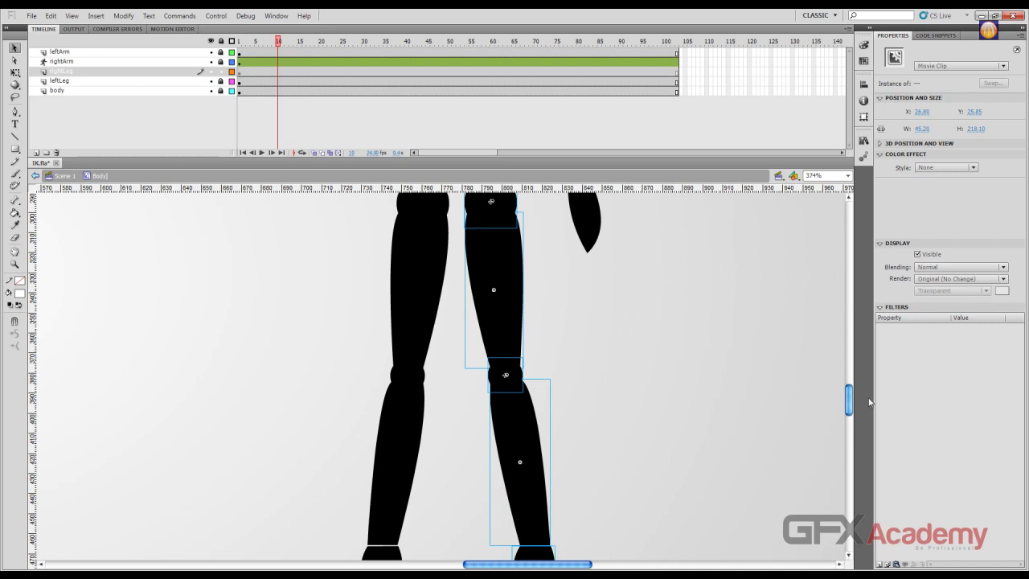
{"action": "left_click", "coordinate": [14, 201]}
{"action": "left_click_drag", "start_coordinate": [491, 202], "coordinate": [492, 230]}
{"action": "left_click_drag", "start_coordinate": [494, 229], "coordinate": [502, 377]}
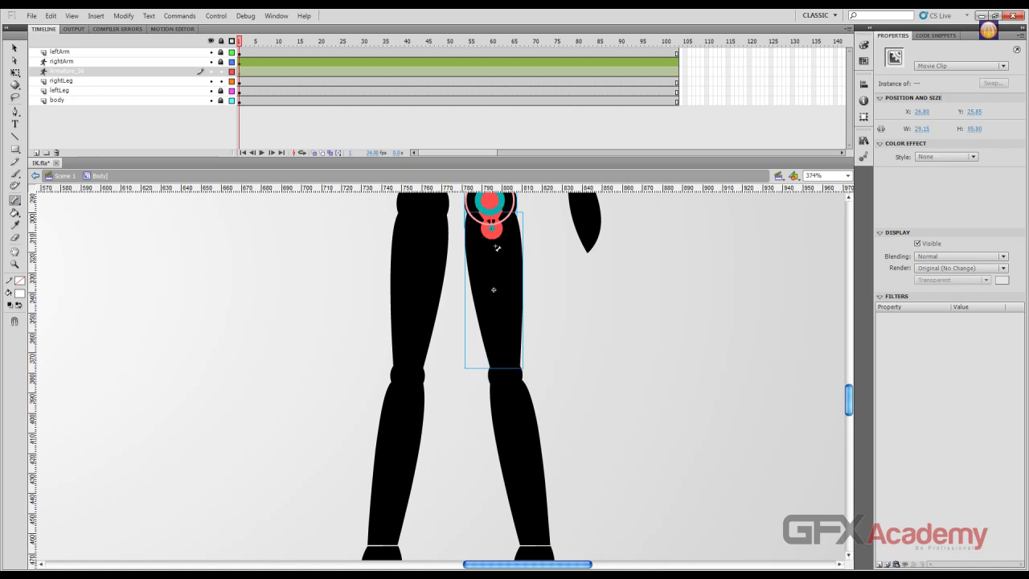
{"action": "left_click_drag", "start_coordinate": [491, 229], "coordinate": [531, 555]}
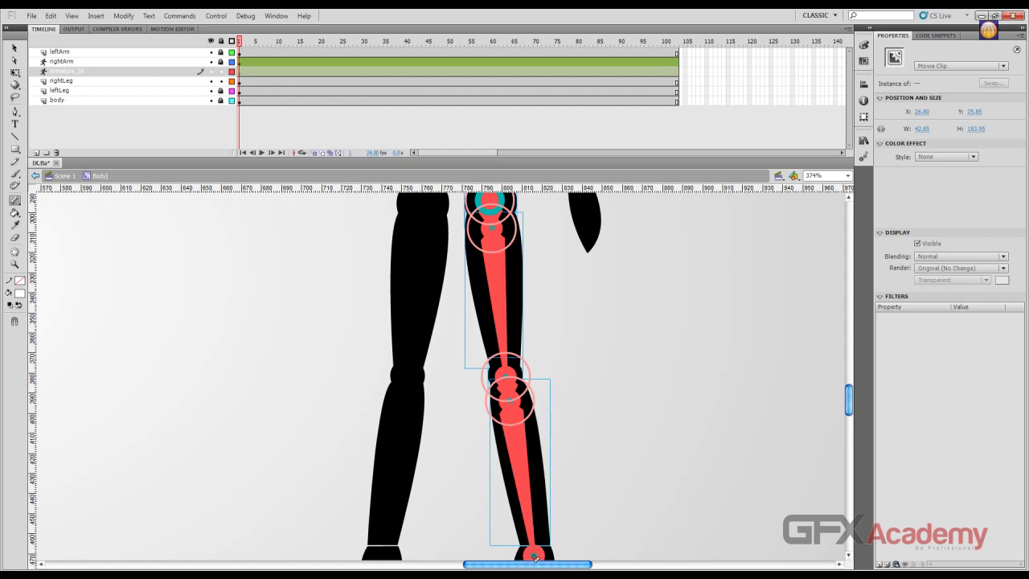
{"action": "left_click_drag", "start_coordinate": [533, 555], "coordinate": [536, 417]}
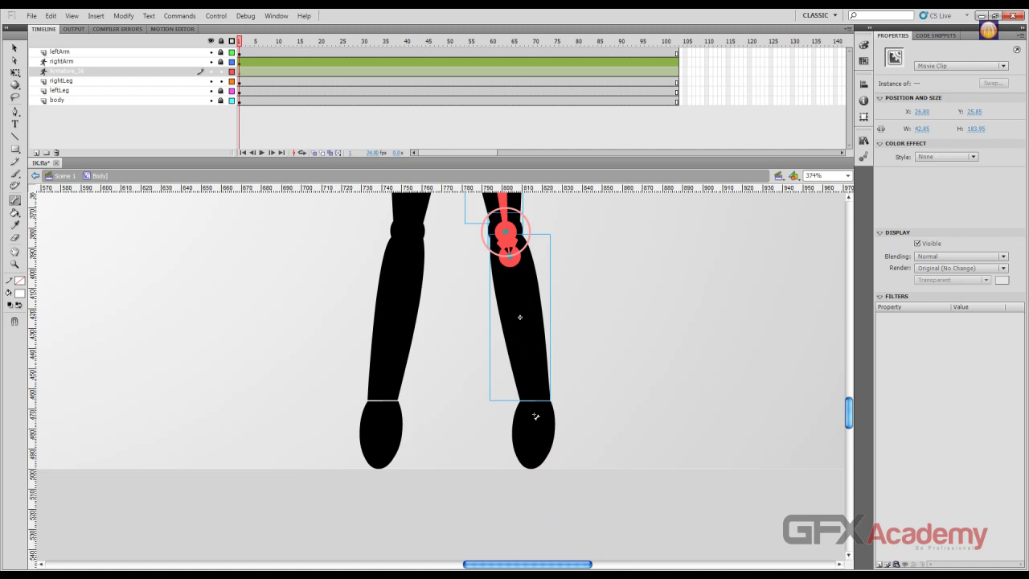
{"action": "left_click_drag", "start_coordinate": [509, 258], "coordinate": [534, 416]}
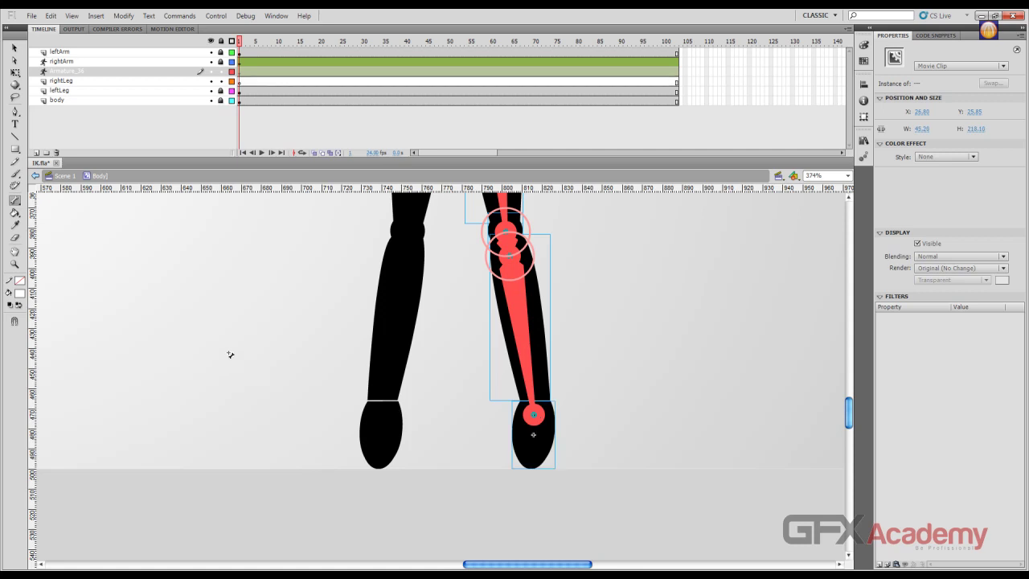
Try swinging the rigged leg outward by its foot, and undo that pose.
{"action": "left_click", "coordinate": [14, 48]}
{"action": "left_click_drag", "start_coordinate": [548, 440], "coordinate": [686, 363]}
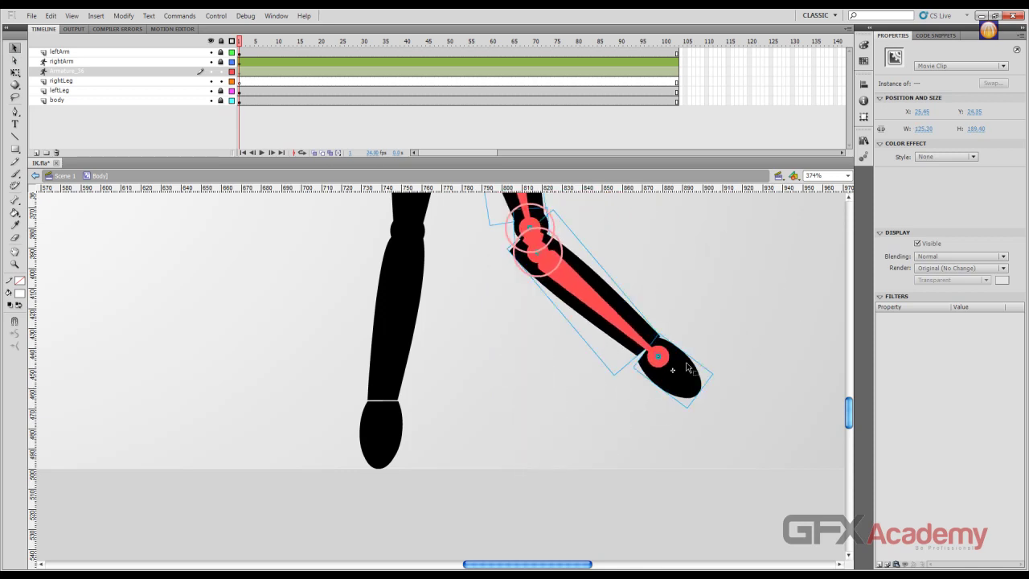
{"action": "key", "text": "ctrl+z"}
Move the playhead to frame 5, delete the empty rightLeg layer and save the file.
{"action": "scroll", "coordinate": [473, 367], "scroll_direction": "up", "scroll_amount": 8}
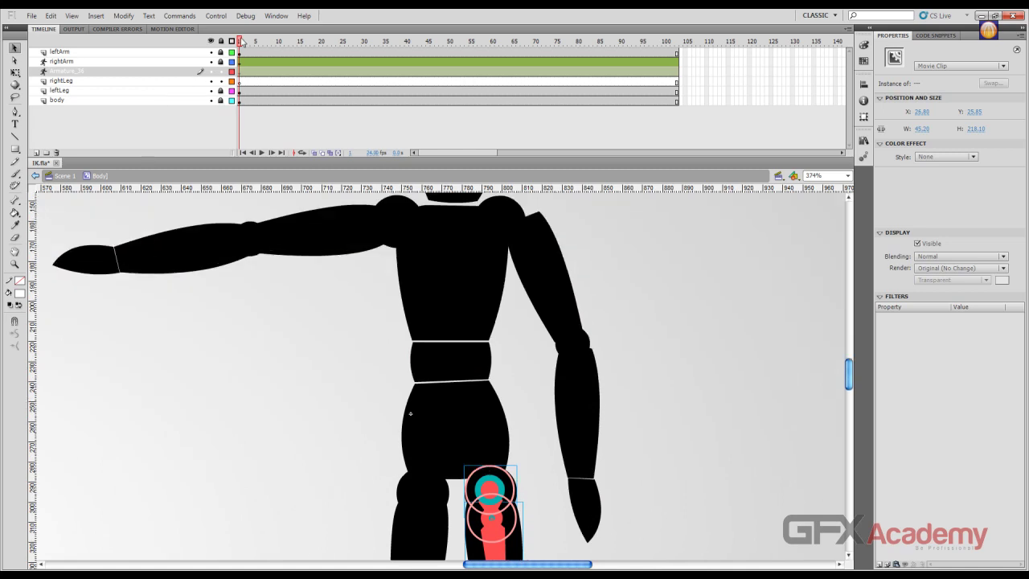
{"action": "left_click_drag", "start_coordinate": [241, 42], "coordinate": [251, 63]}
{"action": "left_click", "coordinate": [171, 84]}
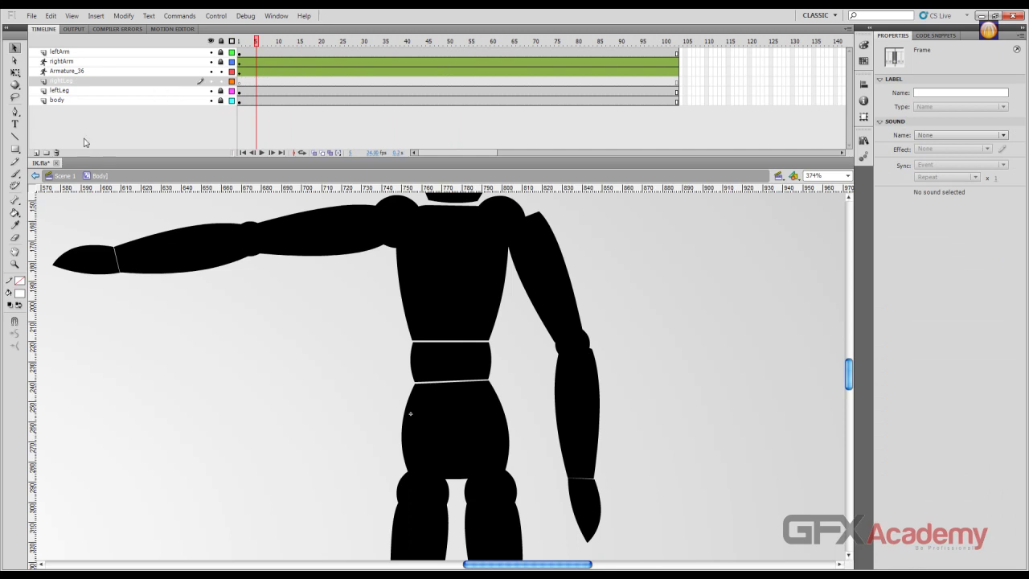
{"action": "left_click", "coordinate": [56, 152]}
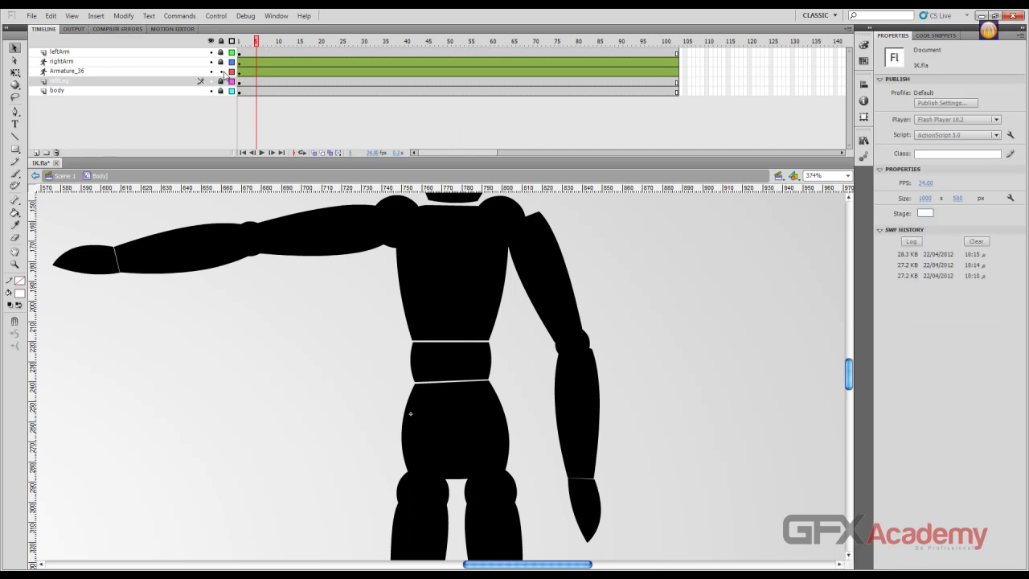
{"action": "key", "text": "ctrl+s"}
Return to Scene 1, fit the whole stage in the window and lock the body layer.
{"action": "left_click", "coordinate": [63, 176]}
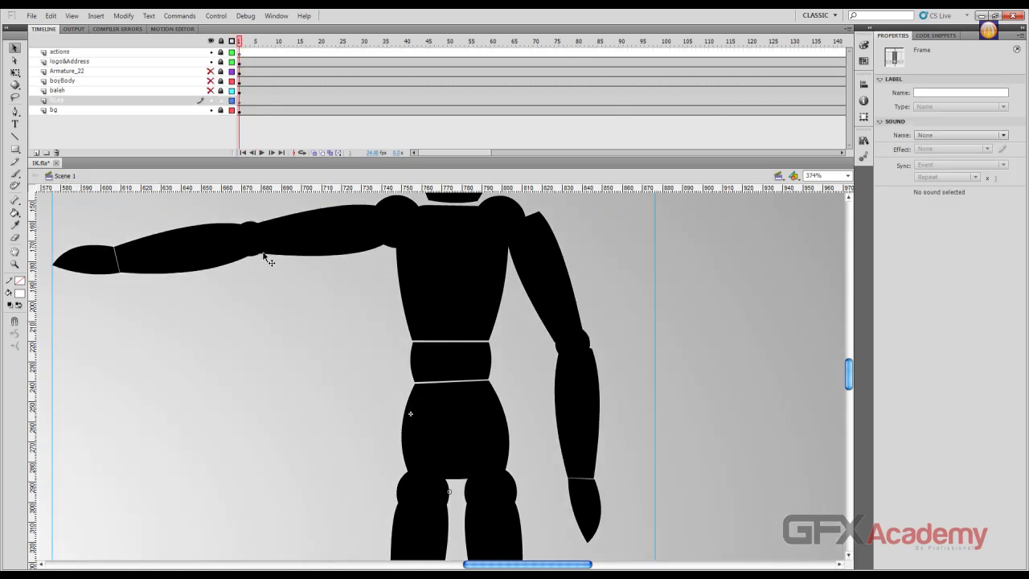
{"action": "left_click", "coordinate": [847, 175]}
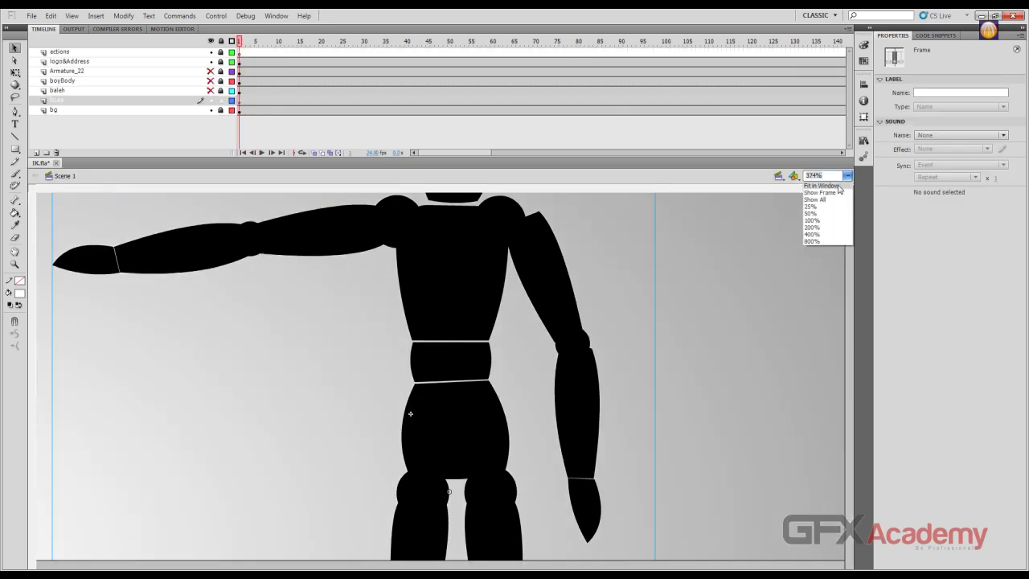
{"action": "left_click", "coordinate": [838, 185]}
{"action": "left_click", "coordinate": [221, 101]}
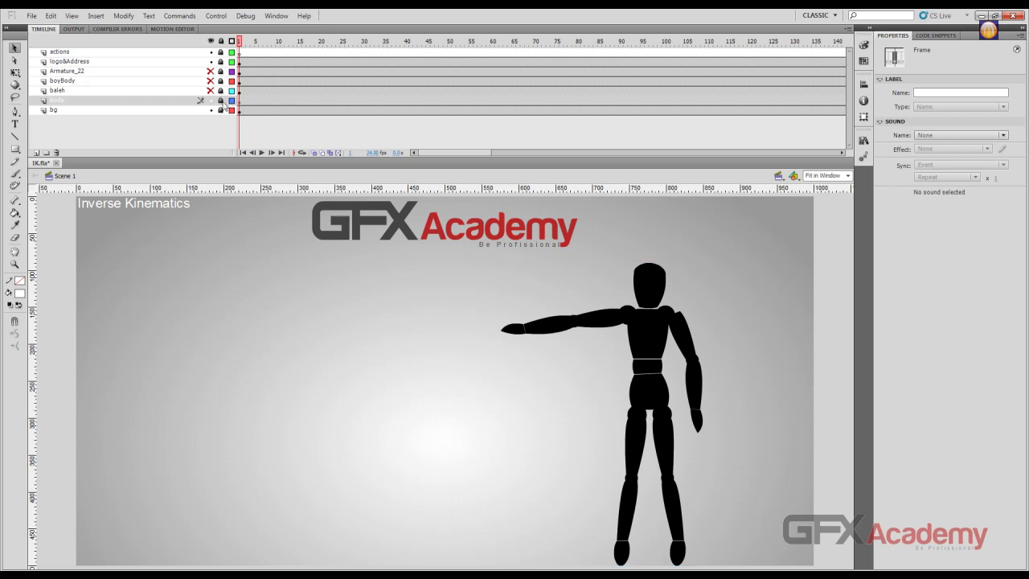
Hide the body layer, keep baleh hidden, and show the boyBody and Armature_22 layers.
{"action": "left_click", "coordinate": [210, 90]}
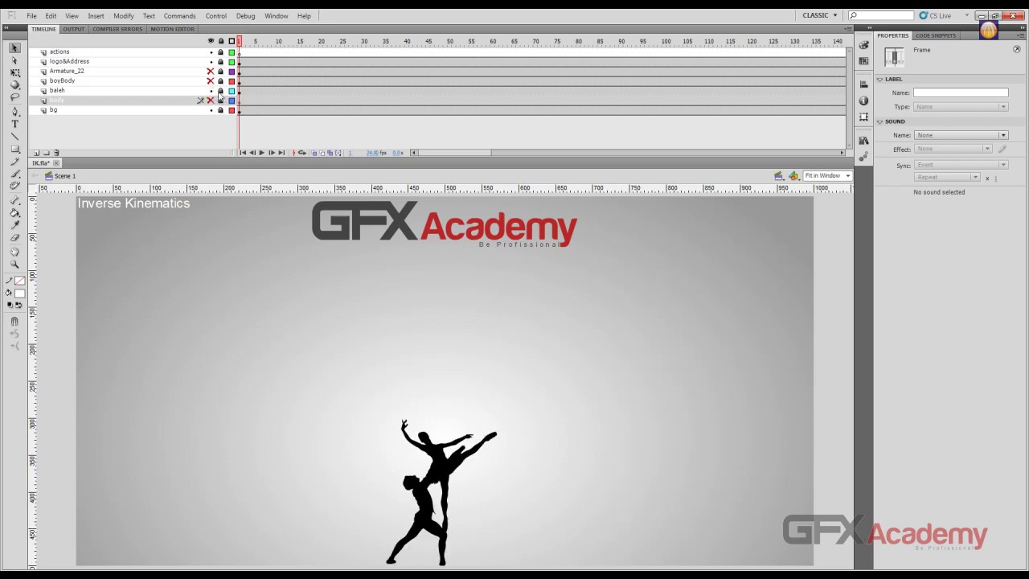
{"action": "left_click", "coordinate": [211, 90]}
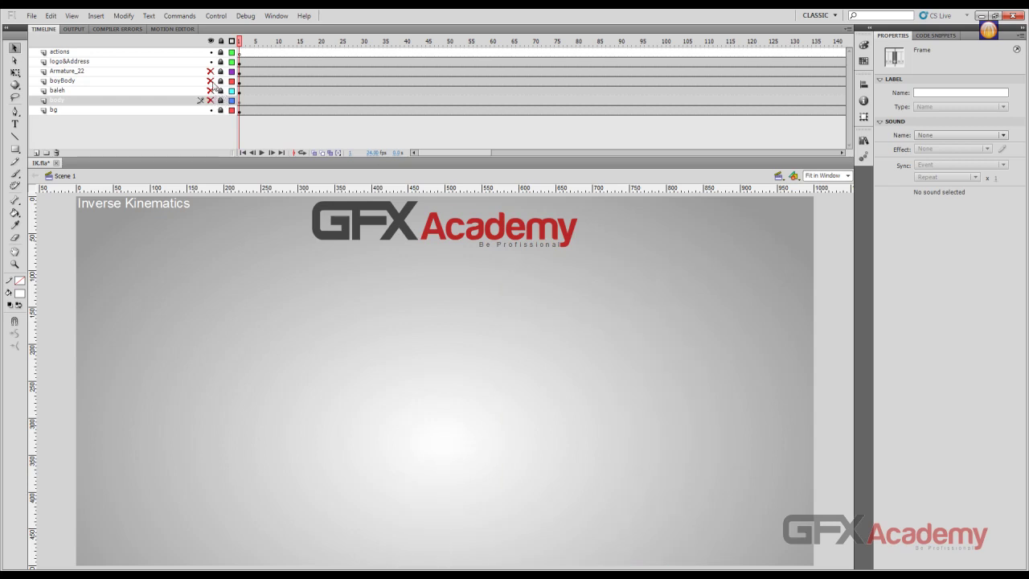
{"action": "left_click", "coordinate": [210, 80]}
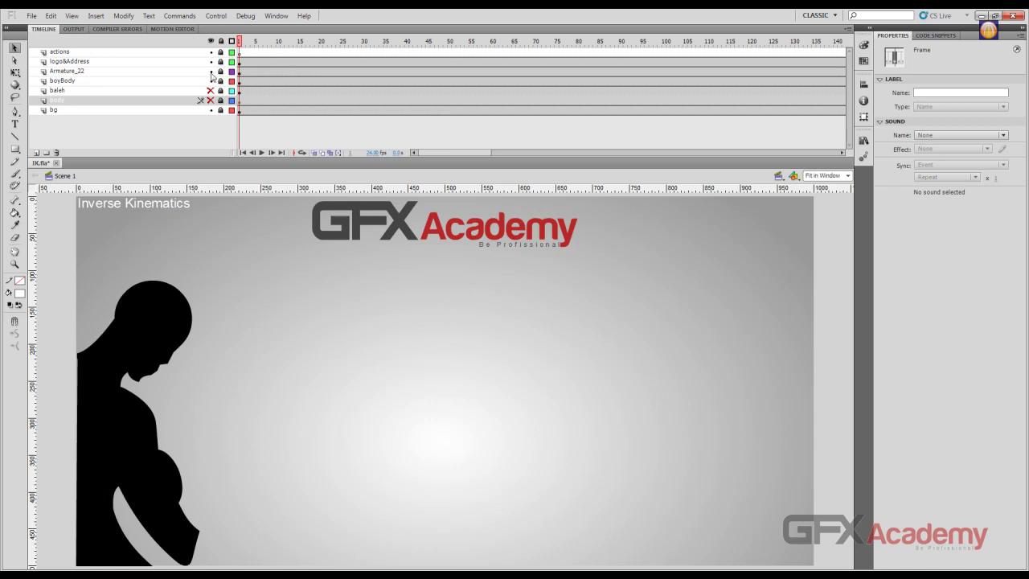
{"action": "left_click", "coordinate": [211, 70]}
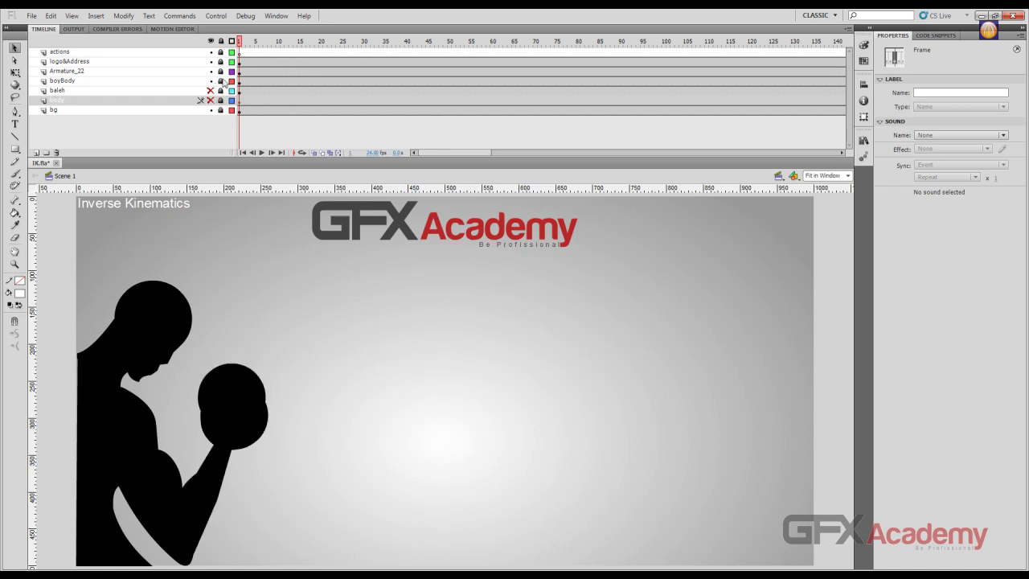
Unlock the Armature_22 layer and rename it as arm.
{"action": "left_click", "coordinate": [166, 73]}
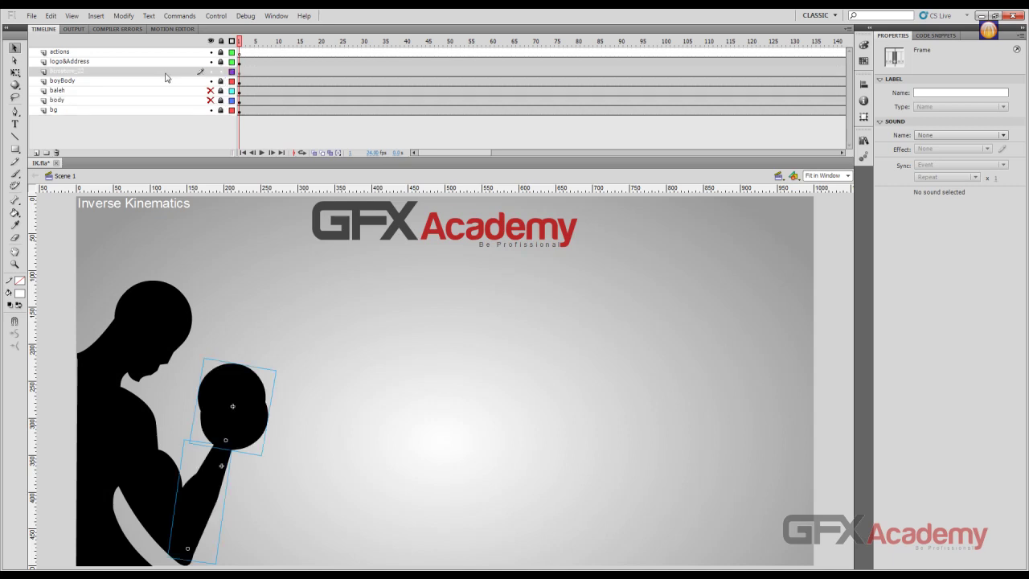
{"action": "double_click", "coordinate": [123, 72]}
{"action": "type", "text": "ar"}
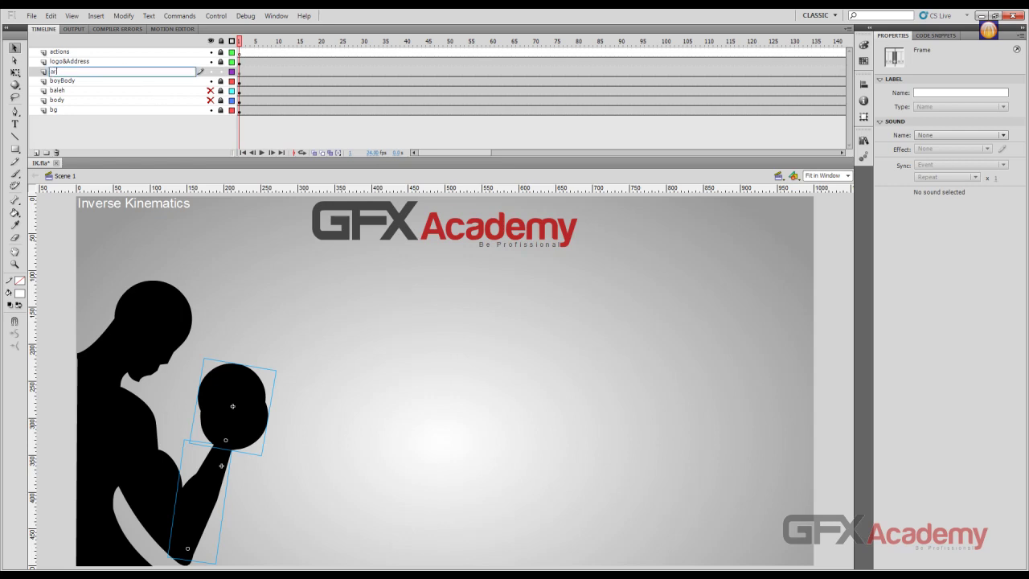
{"action": "type", "text": "m"}
{"action": "key", "text": "Return"}
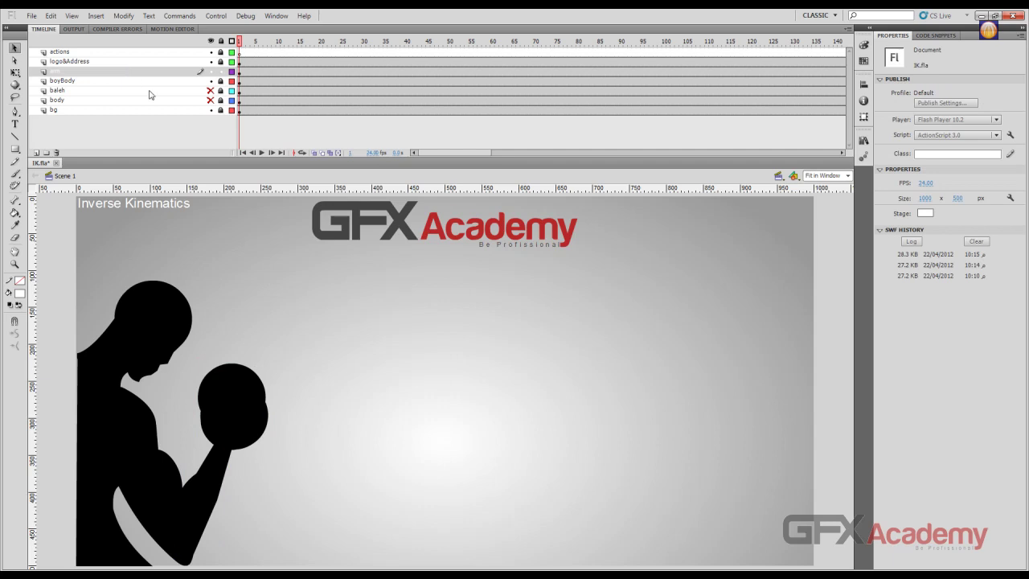
Check the separate forearm and dumbbell clips, and link them with one IK bone from the elbow to the dumbbell.
{"action": "left_click", "coordinate": [230, 410]}
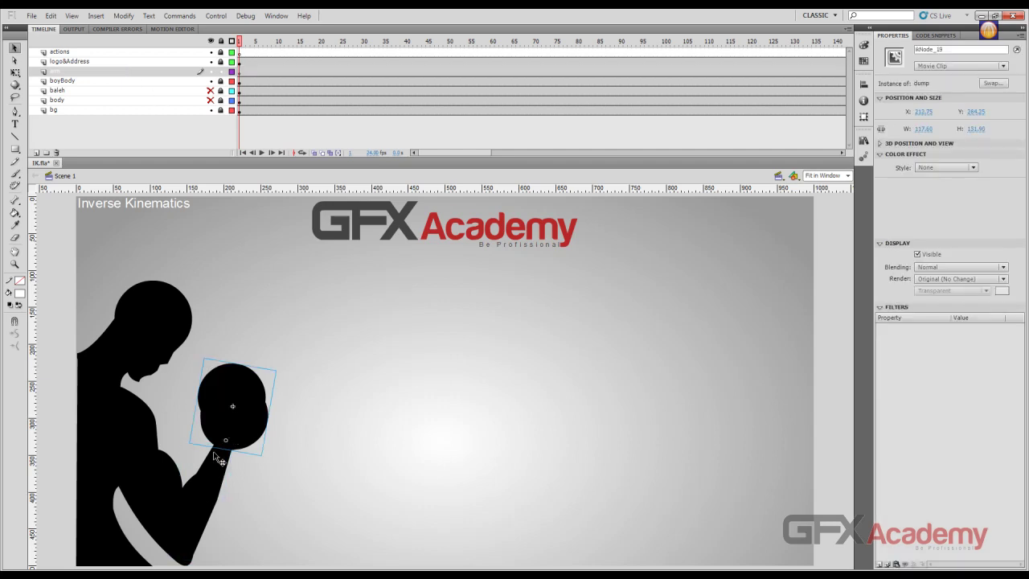
{"action": "left_click", "coordinate": [120, 434]}
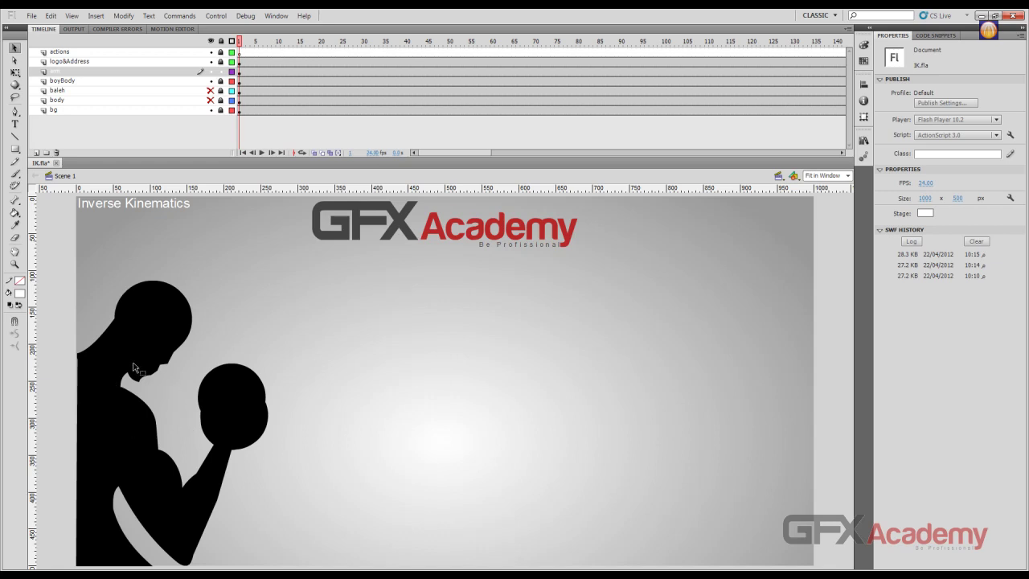
{"action": "left_click", "coordinate": [193, 504]}
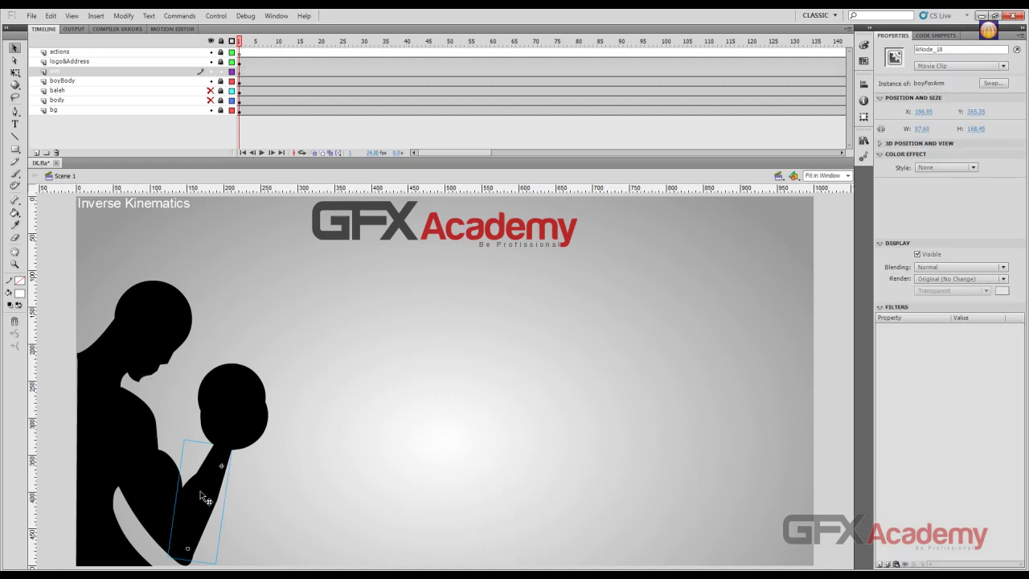
{"action": "left_click", "coordinate": [240, 420]}
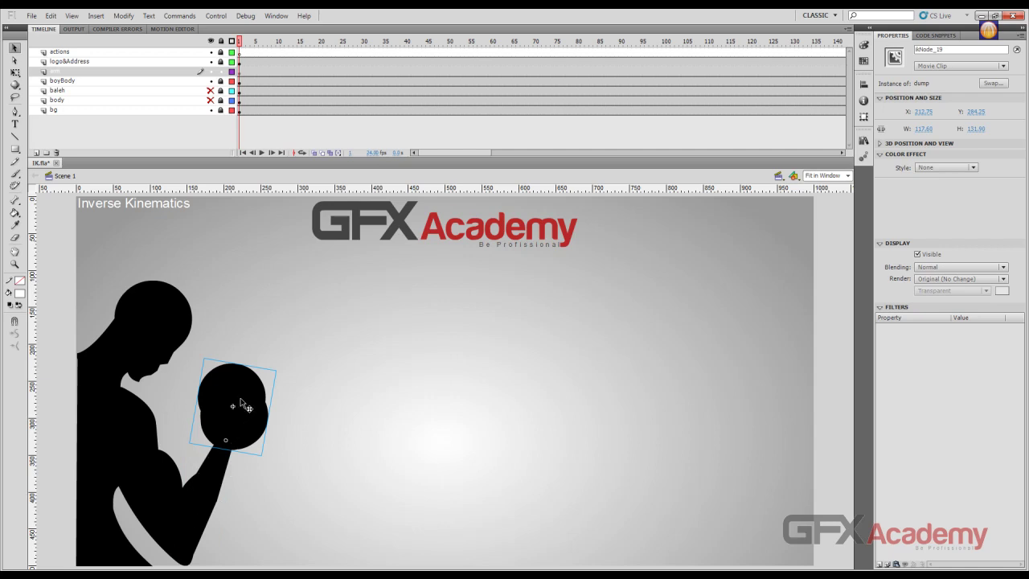
{"action": "left_click", "coordinate": [281, 317]}
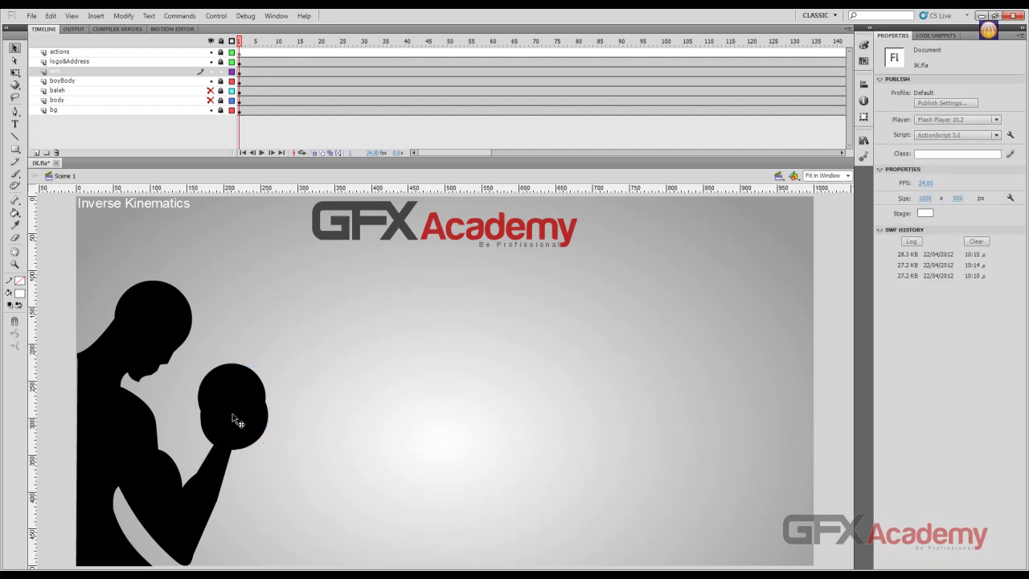
{"action": "left_click", "coordinate": [15, 200]}
{"action": "left_click_drag", "start_coordinate": [185, 560], "coordinate": [227, 438]}
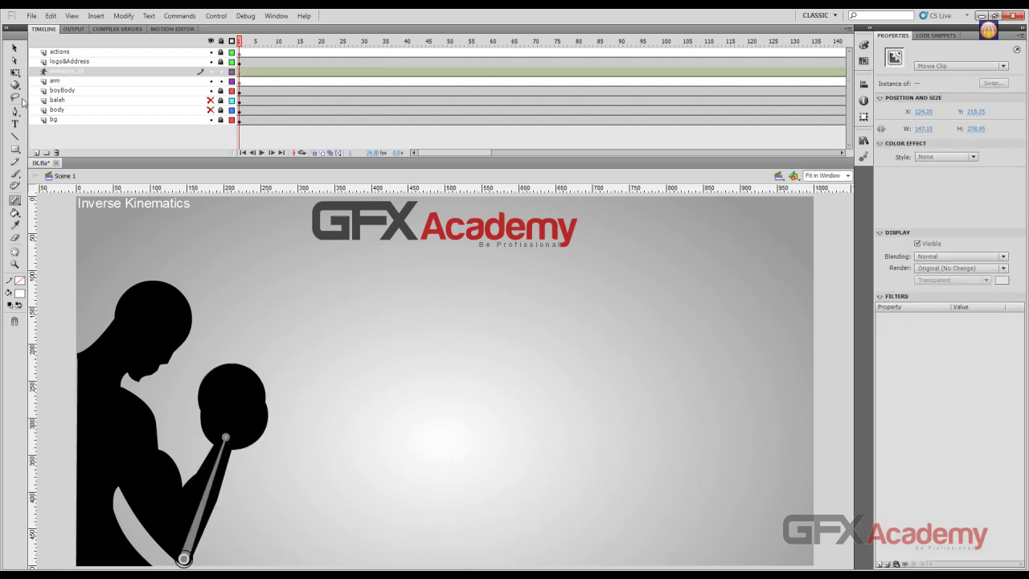
Pose the arm tilted slightly inward at frame 1 and lowered outward at frame 20, and return the playhead to frame 1.
{"action": "left_click", "coordinate": [15, 49]}
{"action": "mouse_move", "coordinate": [232, 390]}
{"action": "left_mouse_down"}
{"action": "mouse_move", "coordinate": [292, 437]}
{"action": "mouse_move", "coordinate": [261, 398]}
{"action": "mouse_move", "coordinate": [281, 415]}
{"action": "mouse_move", "coordinate": [247, 391]}
{"action": "mouse_move", "coordinate": [264, 440]}
{"action": "mouse_move", "coordinate": [298, 468]}
{"action": "mouse_move", "coordinate": [405, 490]}
{"action": "mouse_move", "coordinate": [265, 440]}
{"action": "mouse_move", "coordinate": [215, 376]}
{"action": "mouse_move", "coordinate": [429, 429]}
{"action": "mouse_move", "coordinate": [374, 437]}
{"action": "mouse_move", "coordinate": [139, 386]}
{"action": "mouse_move", "coordinate": [298, 436]}
{"action": "mouse_move", "coordinate": [248, 423]}
{"action": "mouse_move", "coordinate": [233, 376]}
{"action": "mouse_move", "coordinate": [239, 411]}
{"action": "mouse_move", "coordinate": [229, 385]}
{"action": "left_mouse_up"}
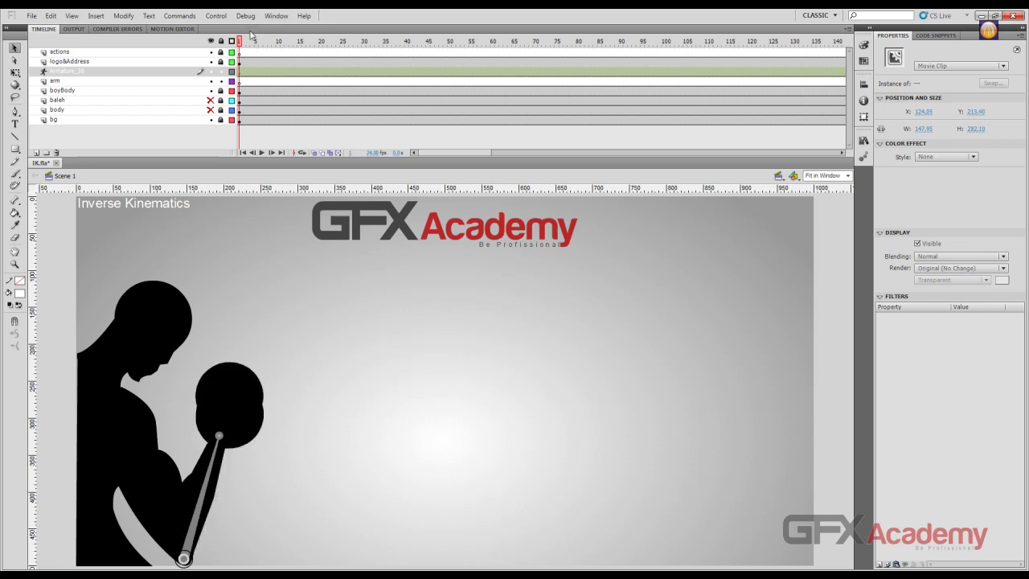
{"action": "left_click_drag", "start_coordinate": [241, 41], "coordinate": [324, 46]}
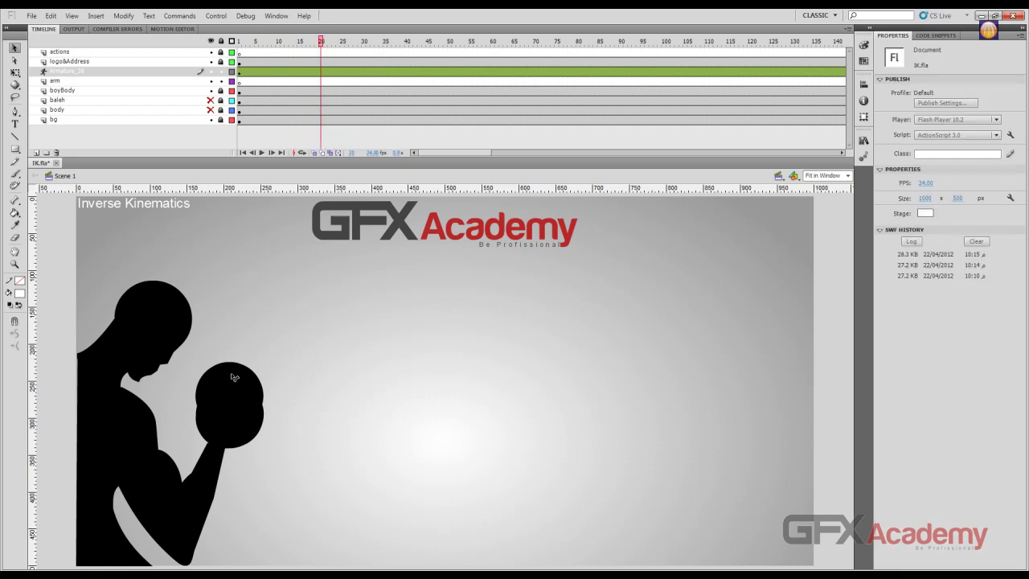
{"action": "left_click_drag", "start_coordinate": [233, 377], "coordinate": [289, 411]}
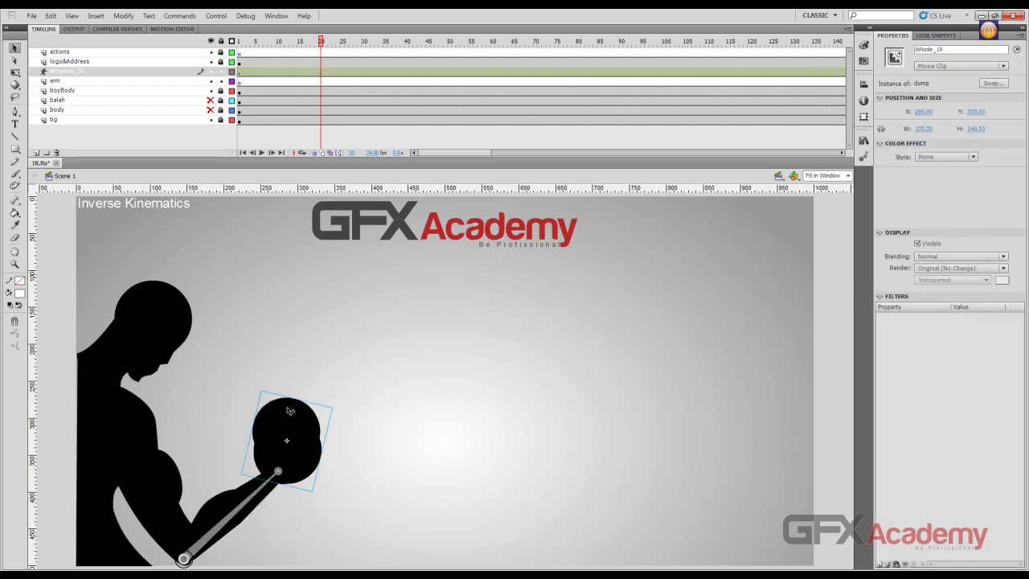
{"action": "left_click_drag", "start_coordinate": [321, 41], "coordinate": [229, 72]}
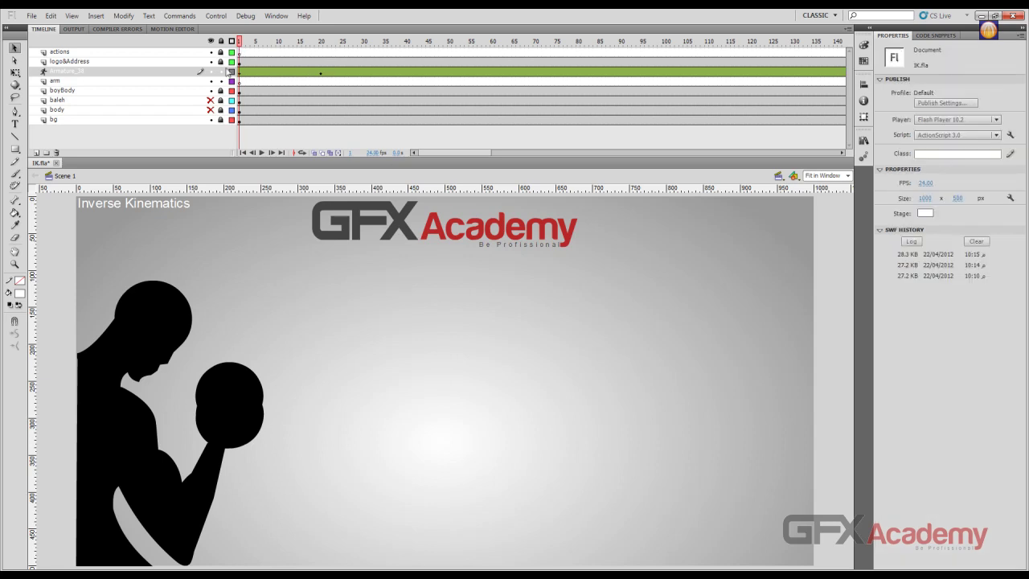
Lock the new armature layer and delete the empty arm layer.
{"action": "left_click", "coordinate": [221, 72]}
{"action": "double_click", "coordinate": [139, 82]}
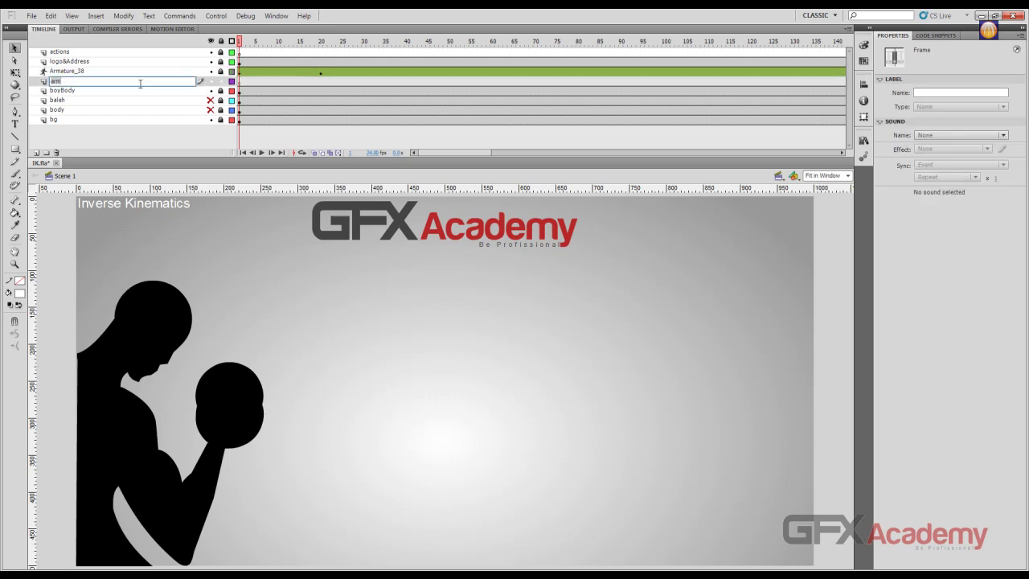
{"action": "key", "text": "Return"}
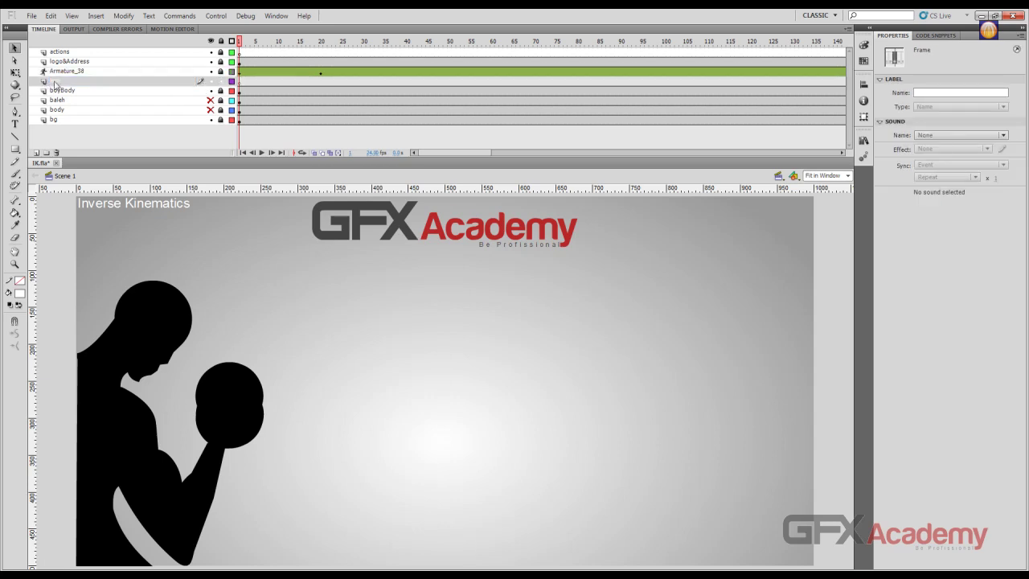
{"action": "left_click", "coordinate": [56, 153]}
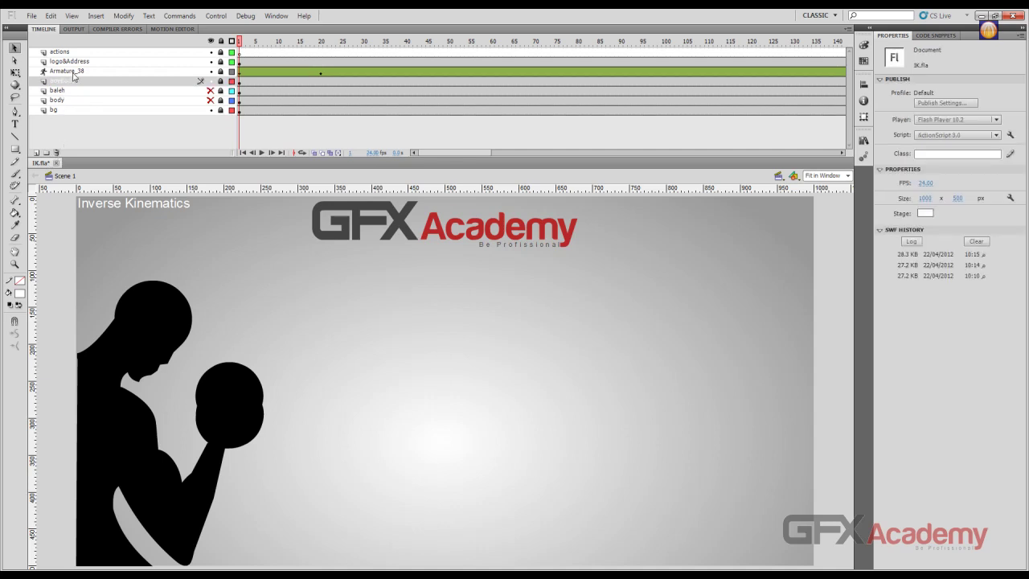
Rename the armature layer as BoyArm and show the baleh layer.
{"action": "double_click", "coordinate": [75, 72]}
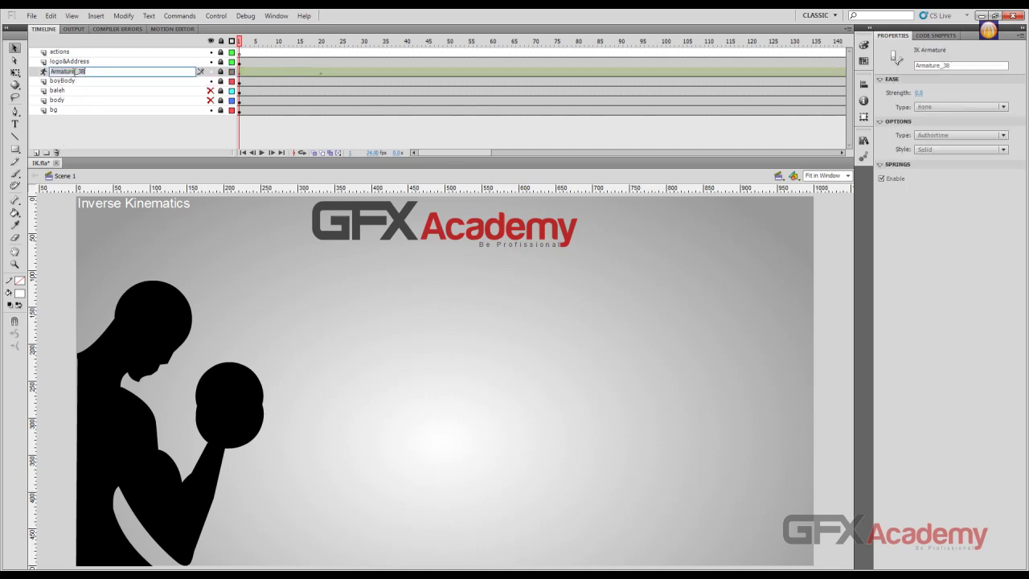
{"action": "type", "text": "BoyArm"}
{"action": "left_click", "coordinate": [74, 75]}
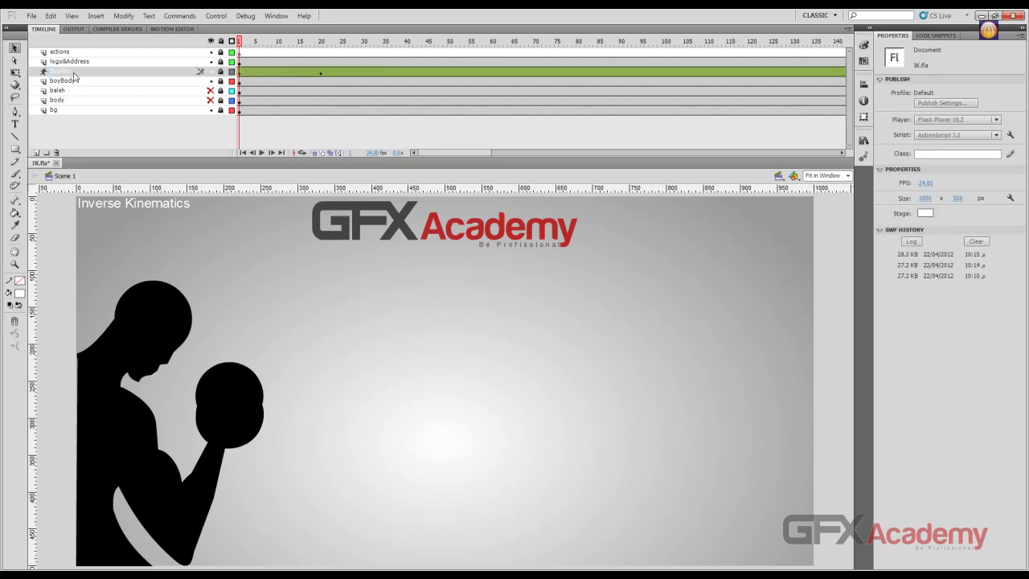
{"action": "left_click", "coordinate": [212, 91]}
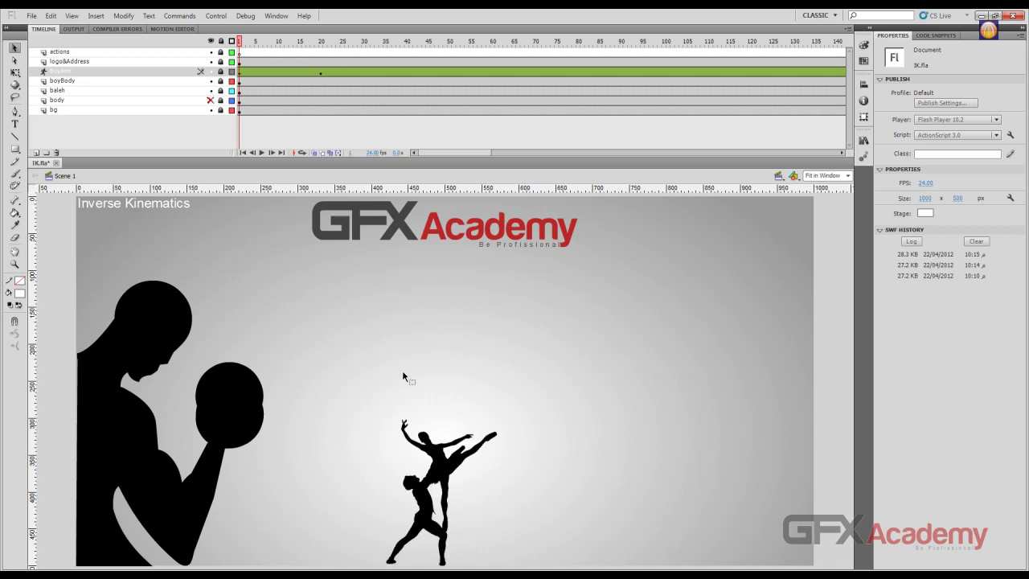
Unlock the baleh layer and break apart the dancing couple's group into an editable shape.
{"action": "left_click", "coordinate": [220, 81]}
{"action": "left_click", "coordinate": [191, 83]}
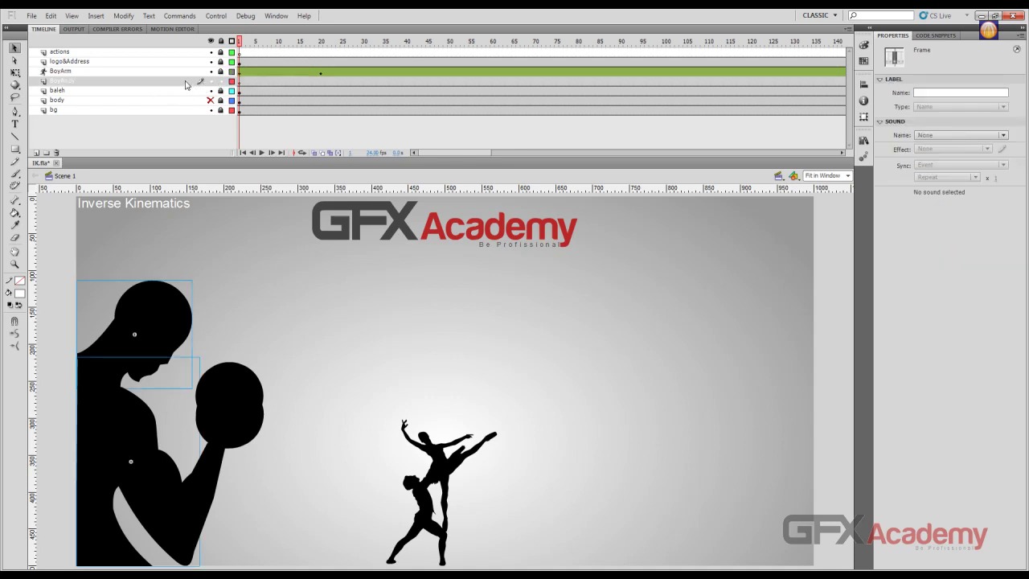
{"action": "left_click", "coordinate": [220, 90]}
{"action": "left_click", "coordinate": [443, 458]}
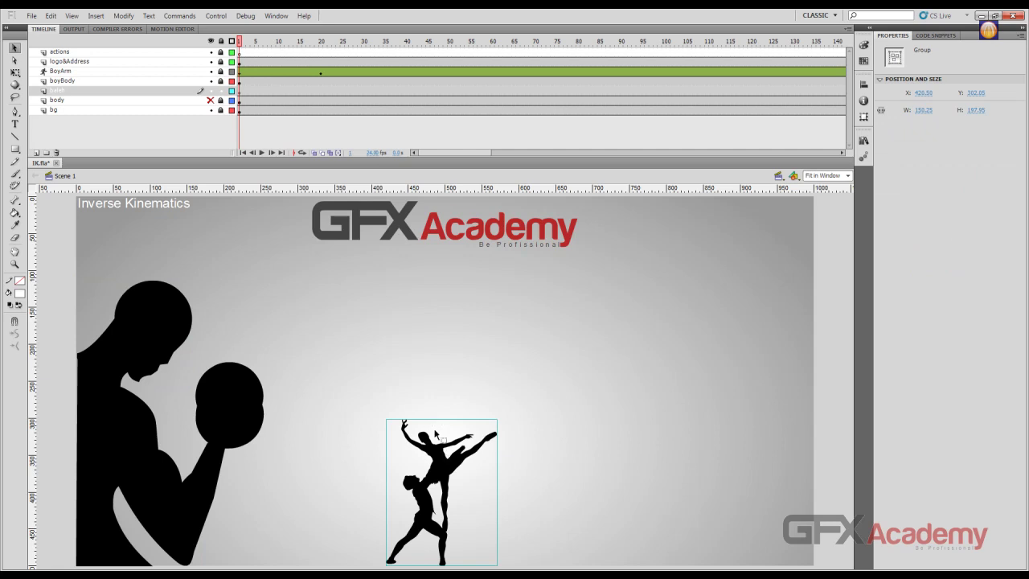
{"action": "key", "text": "ctrl+b"}
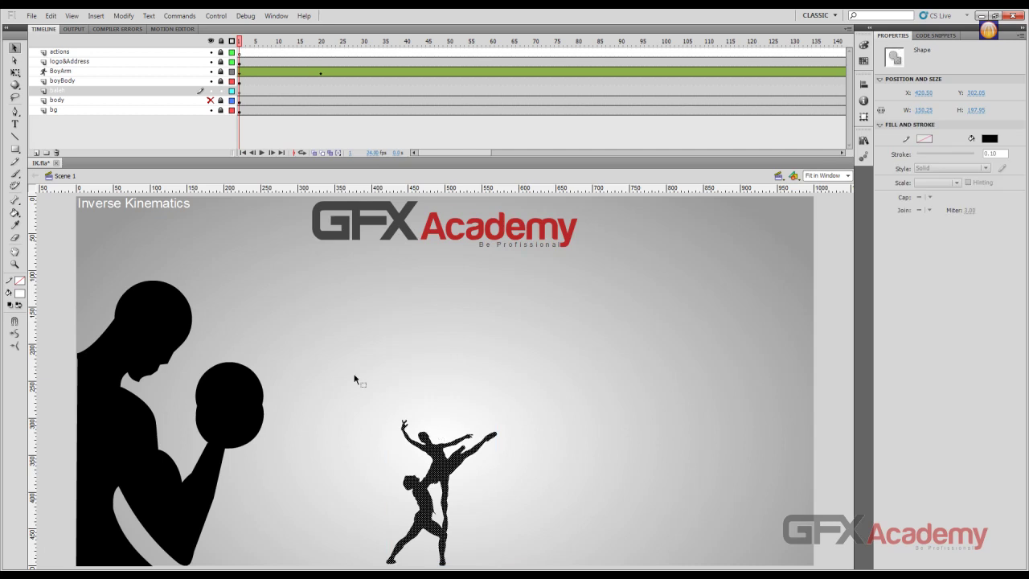
{"action": "left_click", "coordinate": [455, 394]}
{"action": "left_click", "coordinate": [451, 460]}
Isolate the girl's raised arm up to the shoulder with the Lasso and convert it to a movie clip named Girlarm.
{"action": "key", "text": "ctrl+="}
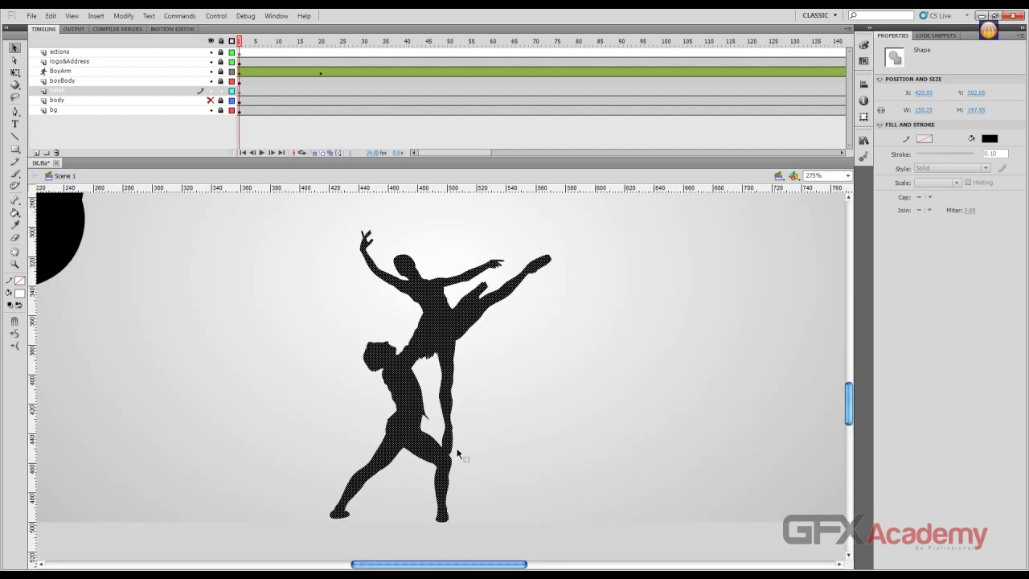
{"action": "key", "text": "ctrl+="}
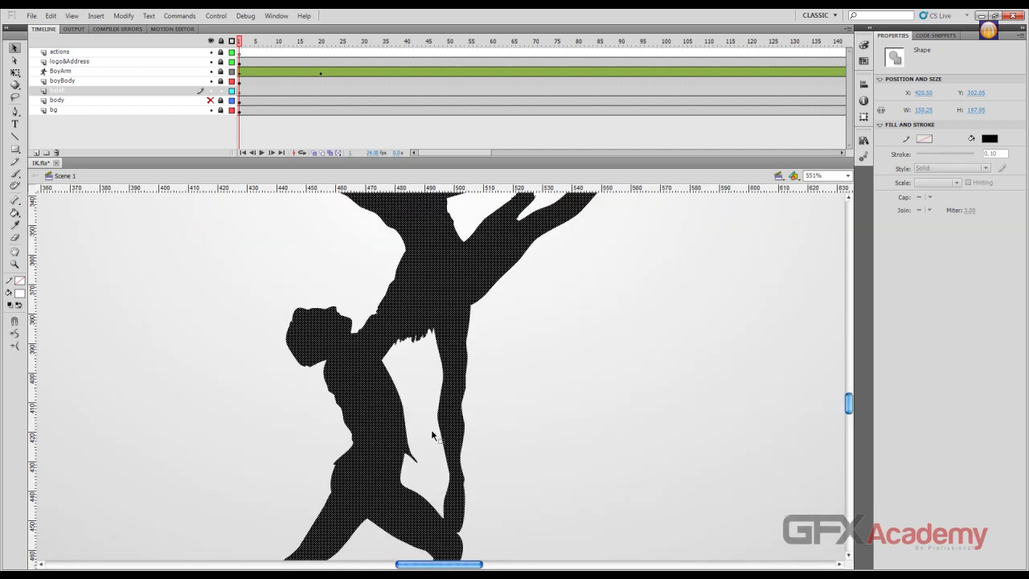
{"action": "scroll", "coordinate": [431, 429], "scroll_direction": "up", "scroll_amount": 2}
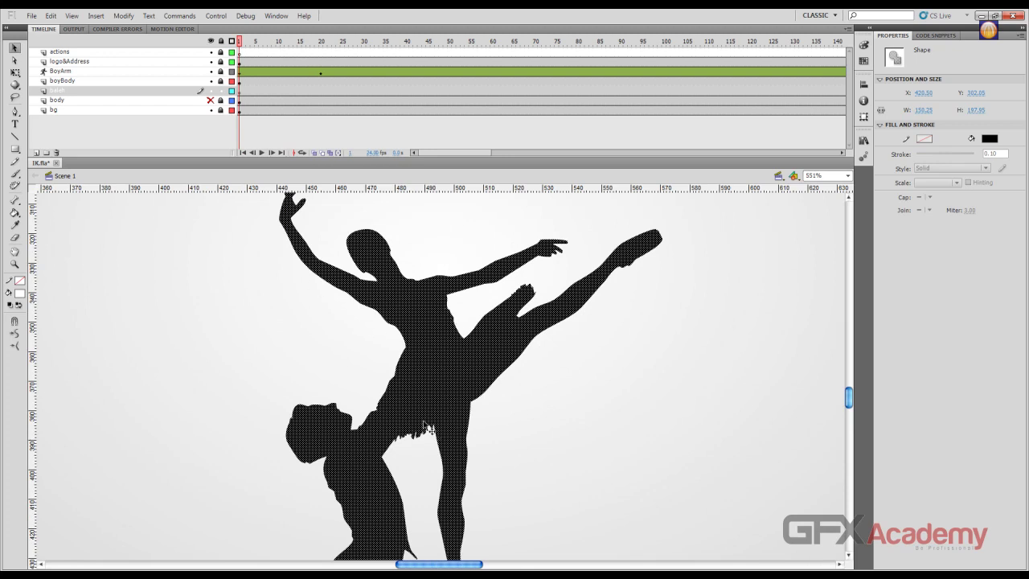
{"action": "left_click", "coordinate": [355, 360]}
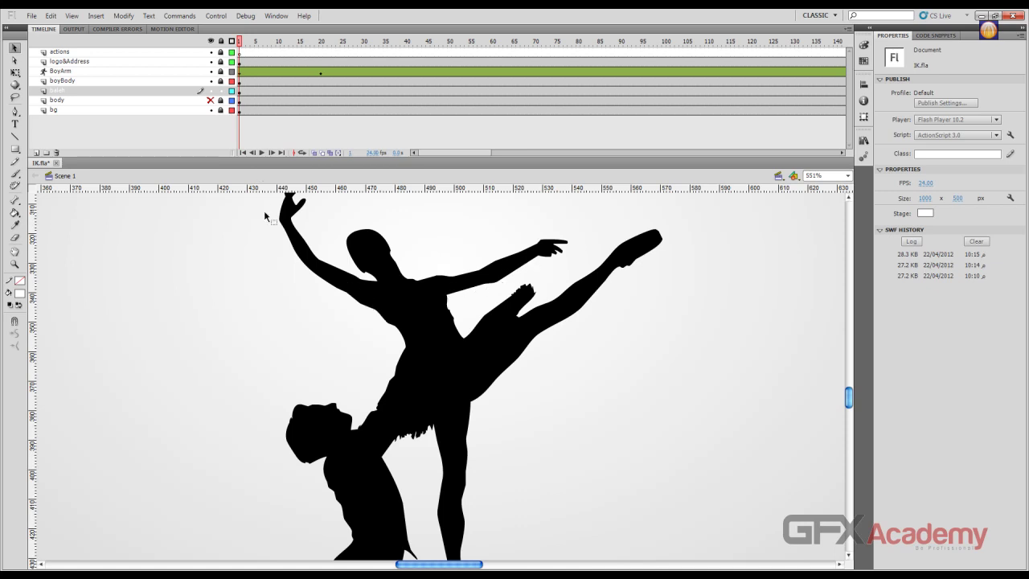
{"action": "scroll", "coordinate": [378, 314], "scroll_direction": "up", "scroll_amount": 3}
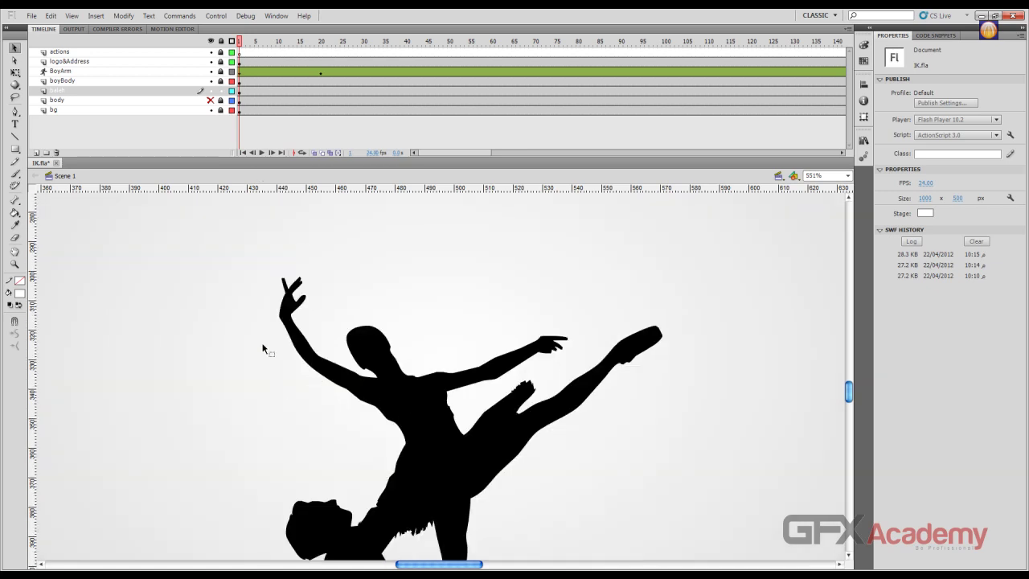
{"action": "left_click", "coordinate": [20, 100]}
{"action": "mouse_move", "coordinate": [271, 274]}
{"action": "left_mouse_down"}
{"action": "mouse_move", "coordinate": [305, 287]}
{"action": "mouse_move", "coordinate": [341, 358]}
{"action": "mouse_move", "coordinate": [378, 378]}
{"action": "mouse_move", "coordinate": [379, 405]}
{"action": "mouse_move", "coordinate": [342, 409]}
{"action": "mouse_move", "coordinate": [303, 386]}
{"action": "mouse_move", "coordinate": [279, 360]}
{"action": "mouse_move", "coordinate": [266, 280]}
{"action": "left_mouse_up"}
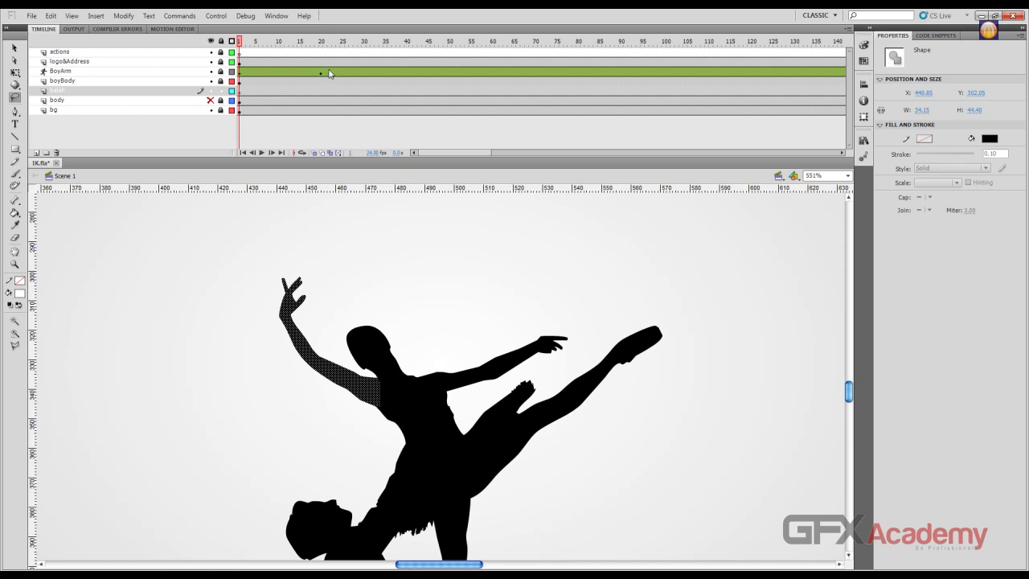
{"action": "key", "text": "F8"}
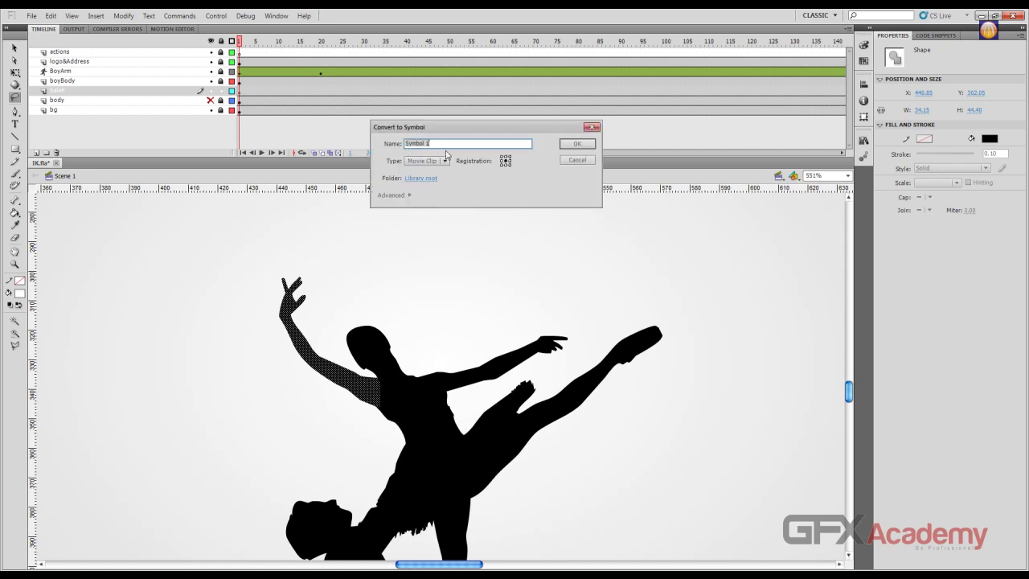
{"action": "type", "text": "Girlarm"}
{"action": "key", "text": "Return"}
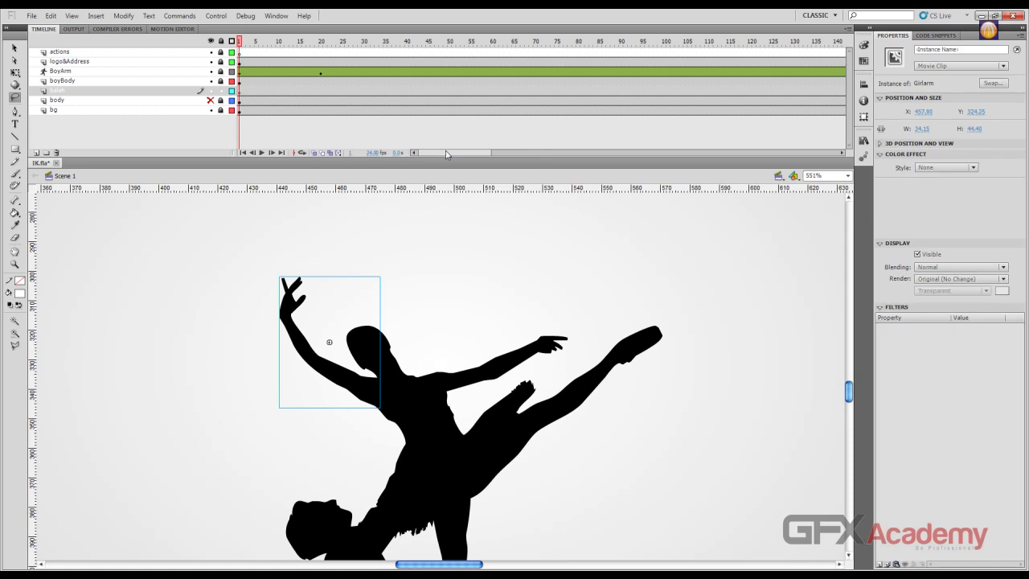
Cut the forearm and hand out of the Girlarm clip, leaving only the upper arm, and return to Scene 1.
{"action": "left_click", "coordinate": [14, 47]}
{"action": "double_click", "coordinate": [364, 392]}
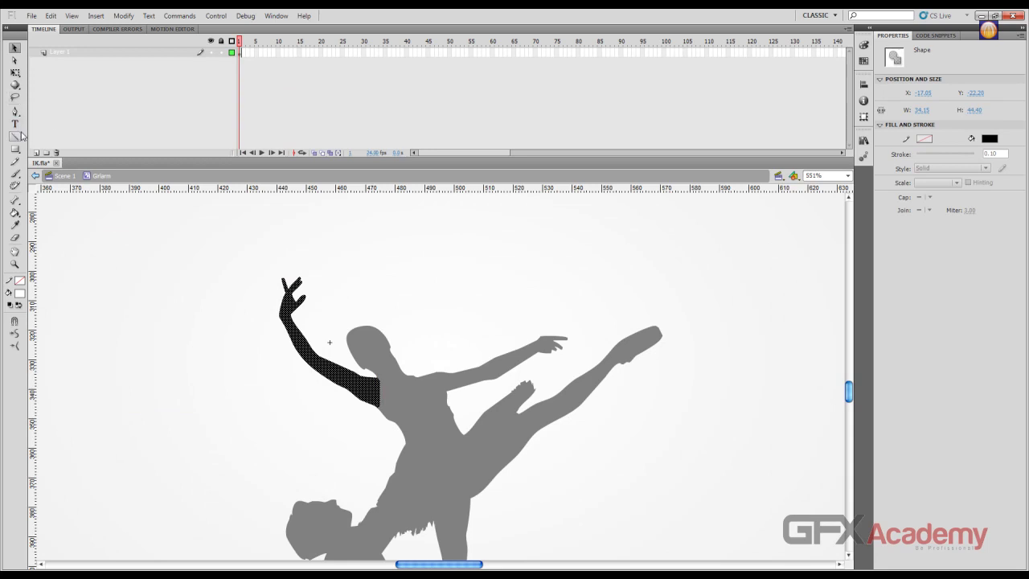
{"action": "left_click", "coordinate": [15, 97]}
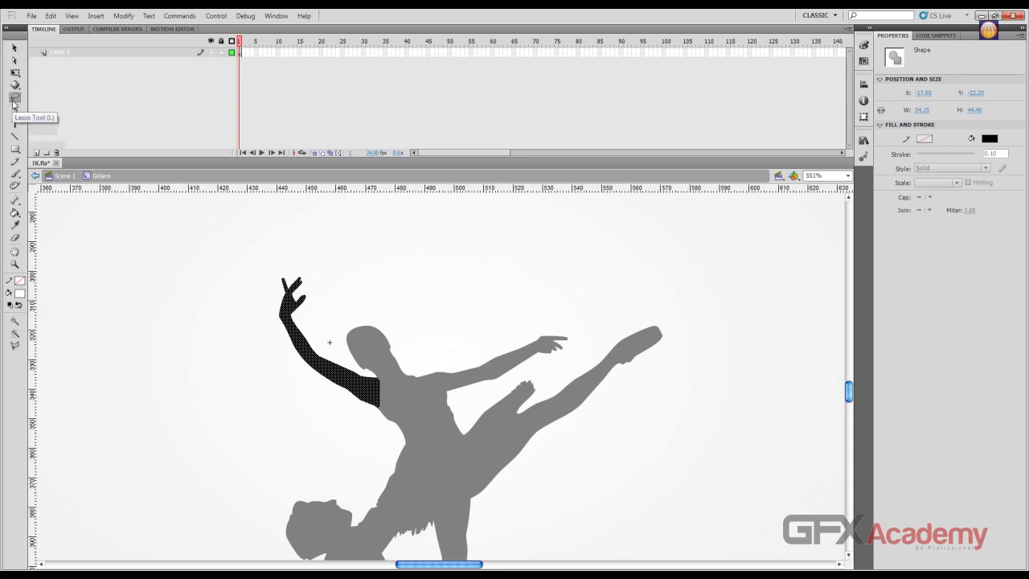
{"action": "mouse_move", "coordinate": [244, 298]}
{"action": "left_mouse_down"}
{"action": "mouse_move", "coordinate": [270, 271]}
{"action": "mouse_move", "coordinate": [328, 253]}
{"action": "mouse_move", "coordinate": [348, 281]}
{"action": "mouse_move", "coordinate": [321, 353]}
{"action": "mouse_move", "coordinate": [304, 361]}
{"action": "mouse_move", "coordinate": [285, 360]}
{"action": "mouse_move", "coordinate": [249, 293]}
{"action": "left_mouse_up"}
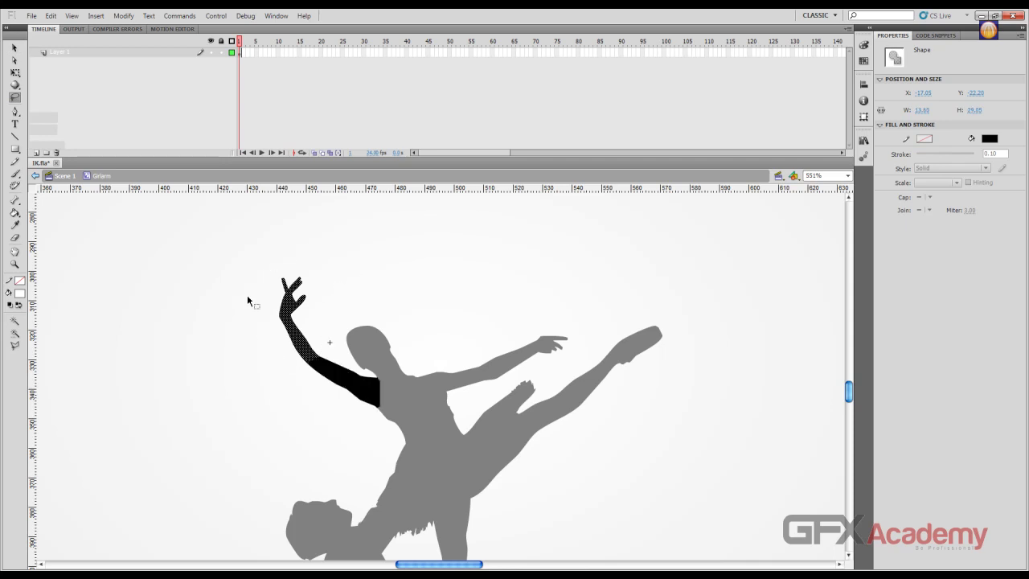
{"action": "key", "text": "Delete"}
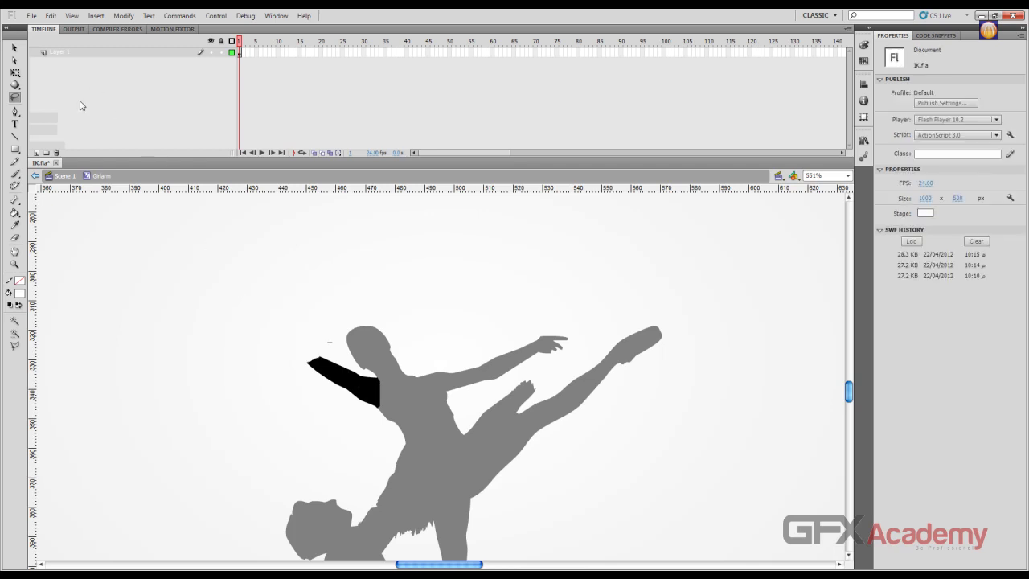
{"action": "left_click", "coordinate": [68, 177]}
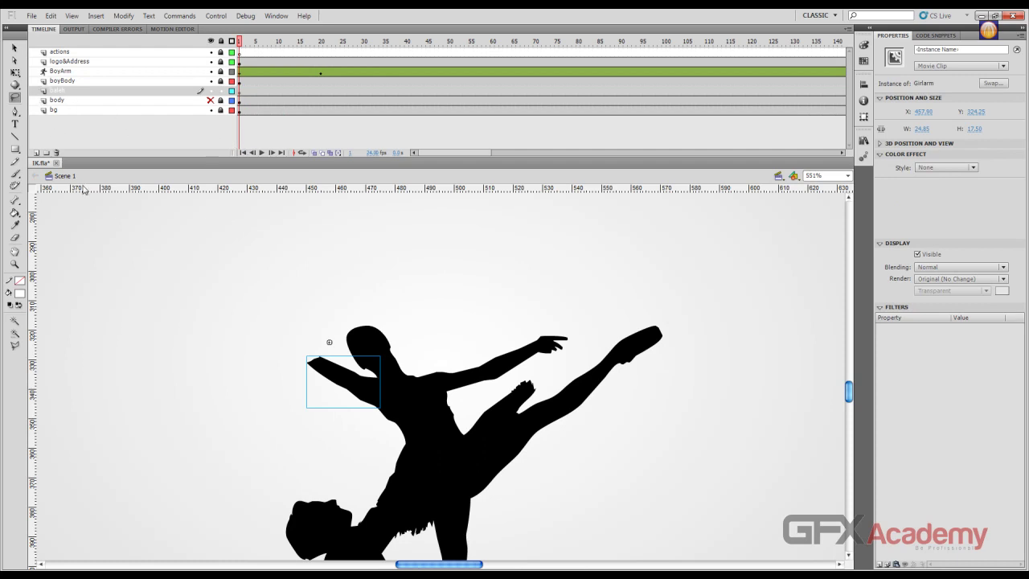
Paste the forearm and hand into the scene and place them just beyond the girl's elbow, clear of the upper arm.
{"action": "key", "text": "ctrl+shift+v"}
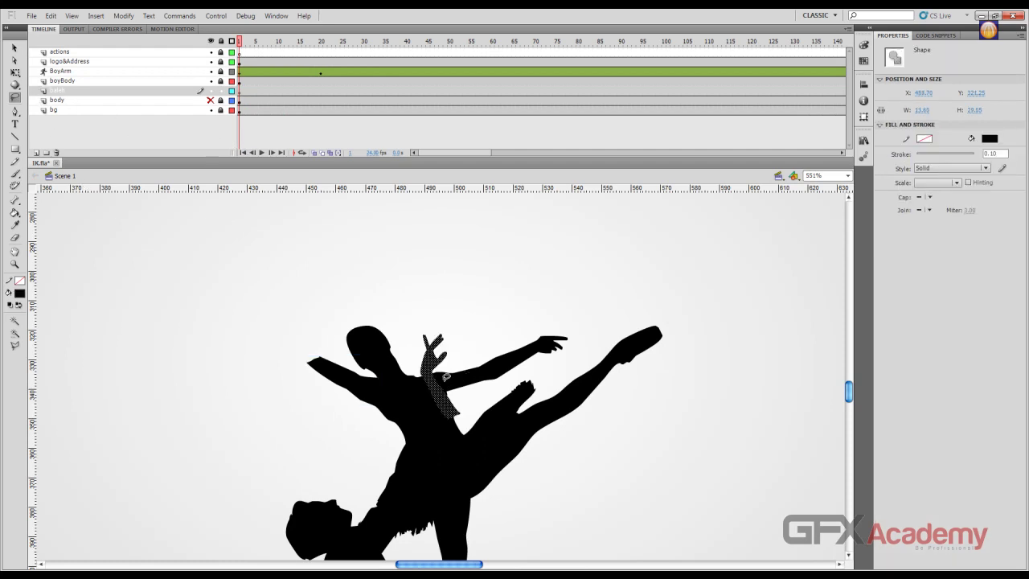
{"action": "key", "text": "v"}
{"action": "mouse_move", "coordinate": [446, 376]}
{"action": "left_mouse_down"}
{"action": "mouse_move", "coordinate": [401, 333]}
{"action": "mouse_move", "coordinate": [278, 319]}
{"action": "left_mouse_up"}
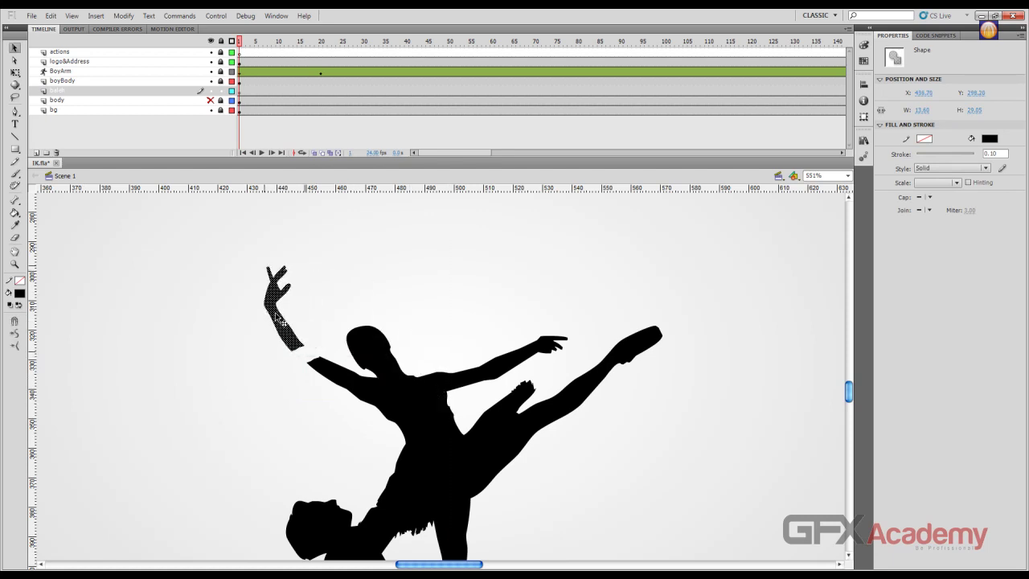
{"action": "left_click", "coordinate": [203, 287]}
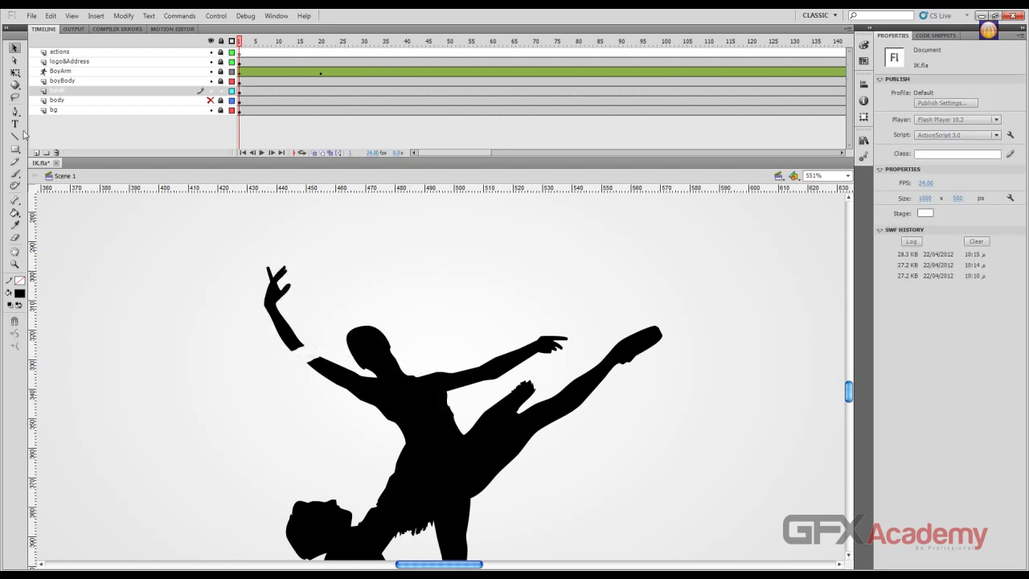
Split the forearm from the hand at the wrist with the Lasso and move it slightly away.
{"action": "left_click", "coordinate": [15, 96]}
{"action": "mouse_move", "coordinate": [271, 355]}
{"action": "left_mouse_down"}
{"action": "mouse_move", "coordinate": [313, 348]}
{"action": "mouse_move", "coordinate": [315, 331]}
{"action": "mouse_move", "coordinate": [265, 300]}
{"action": "mouse_move", "coordinate": [257, 309]}
{"action": "mouse_move", "coordinate": [262, 381]}
{"action": "mouse_move", "coordinate": [281, 380]}
{"action": "mouse_move", "coordinate": [281, 354]}
{"action": "left_mouse_up"}
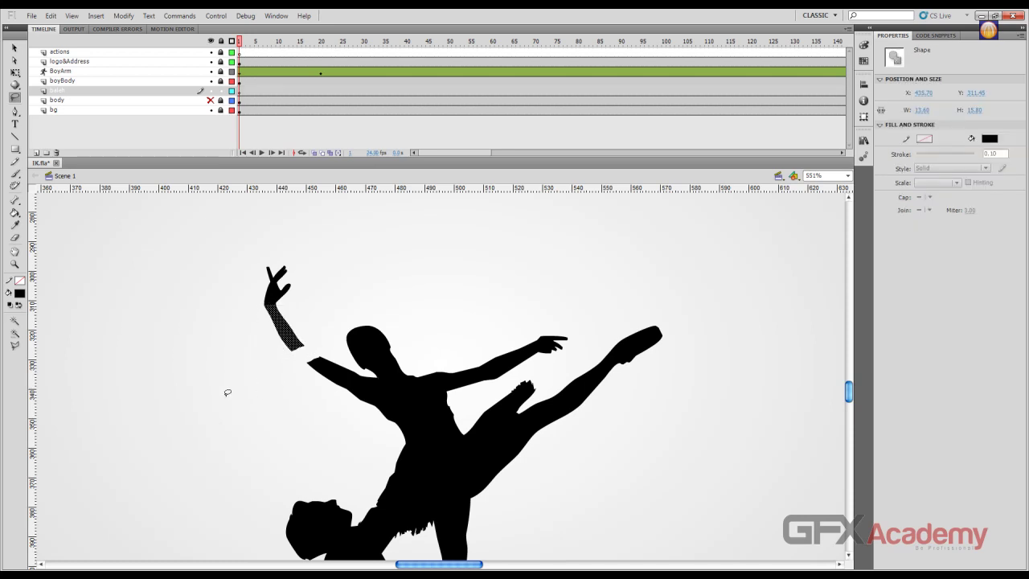
{"action": "key", "text": "v"}
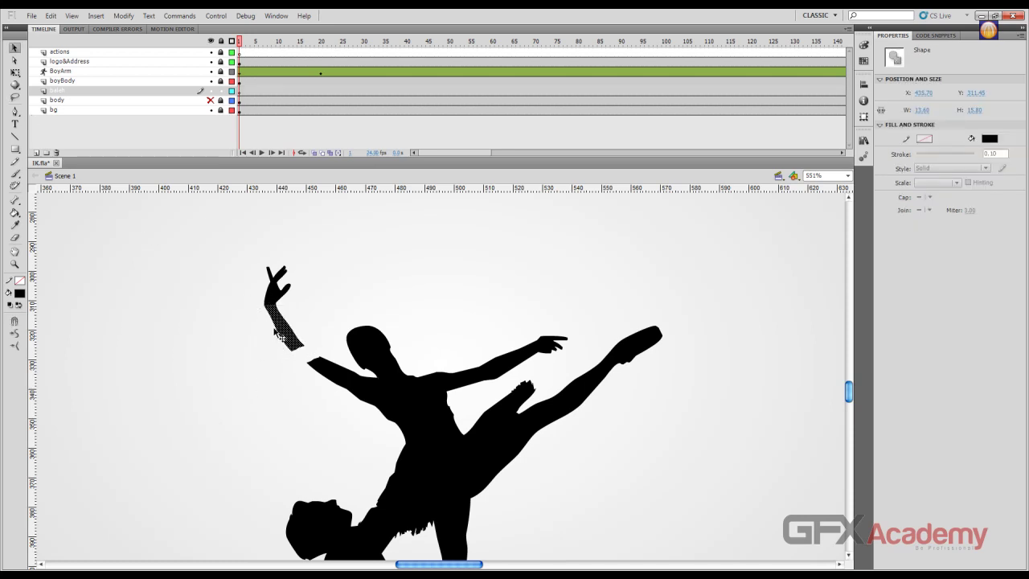
{"action": "left_click_drag", "start_coordinate": [275, 333], "coordinate": [270, 341]}
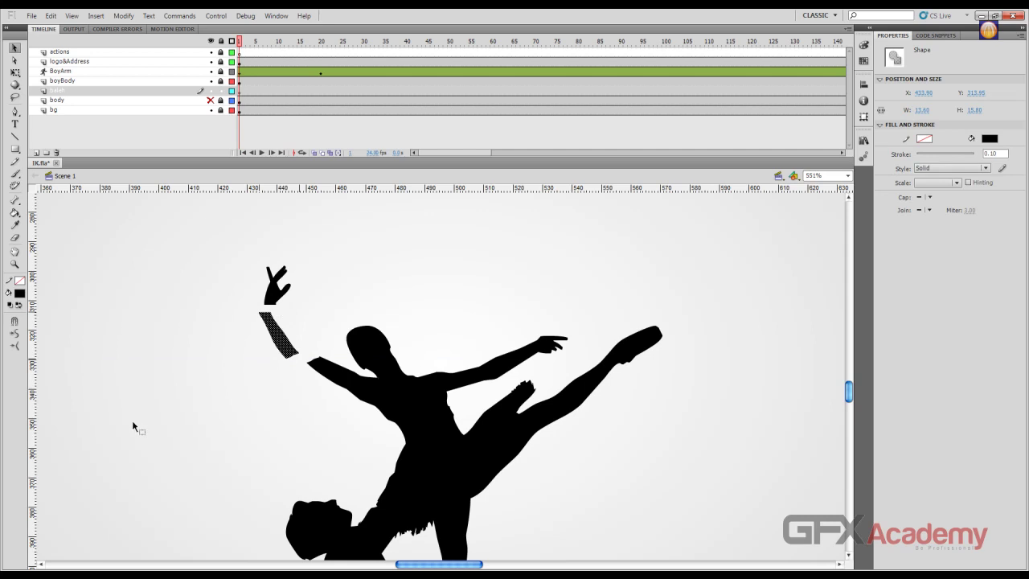
Convert the separated forearm shape to a movie clip named GirlForArm.
{"action": "left_click", "coordinate": [355, 379]}
{"action": "left_click", "coordinate": [279, 338]}
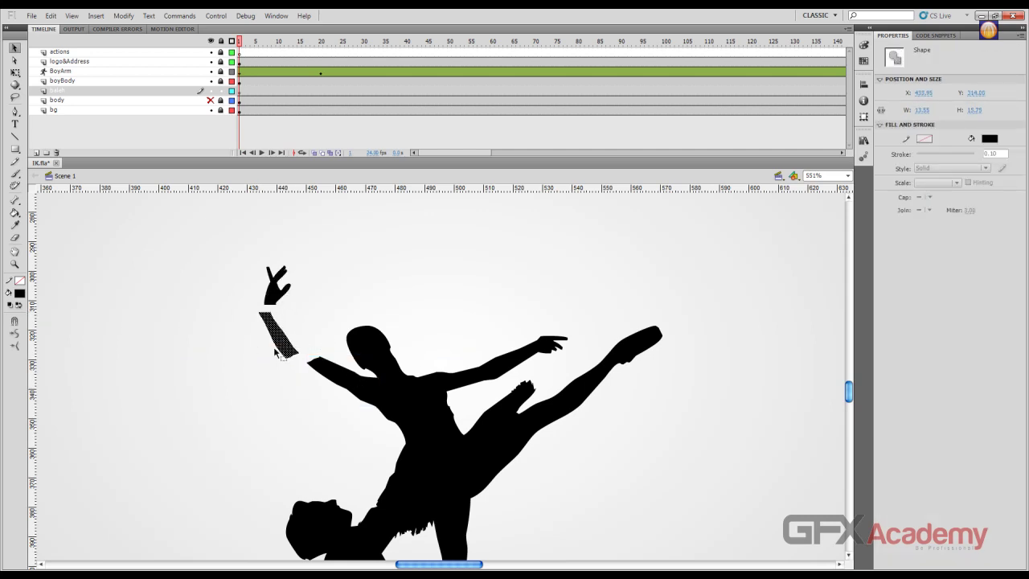
{"action": "key", "text": "F8"}
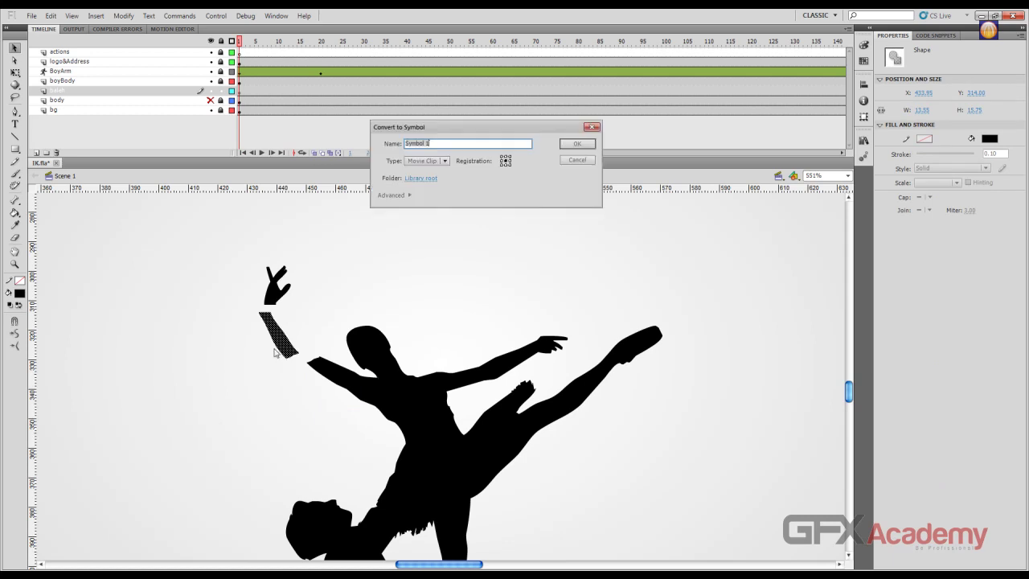
{"action": "type", "text": "GirlforArm"}
{"action": "key", "text": "Return"}
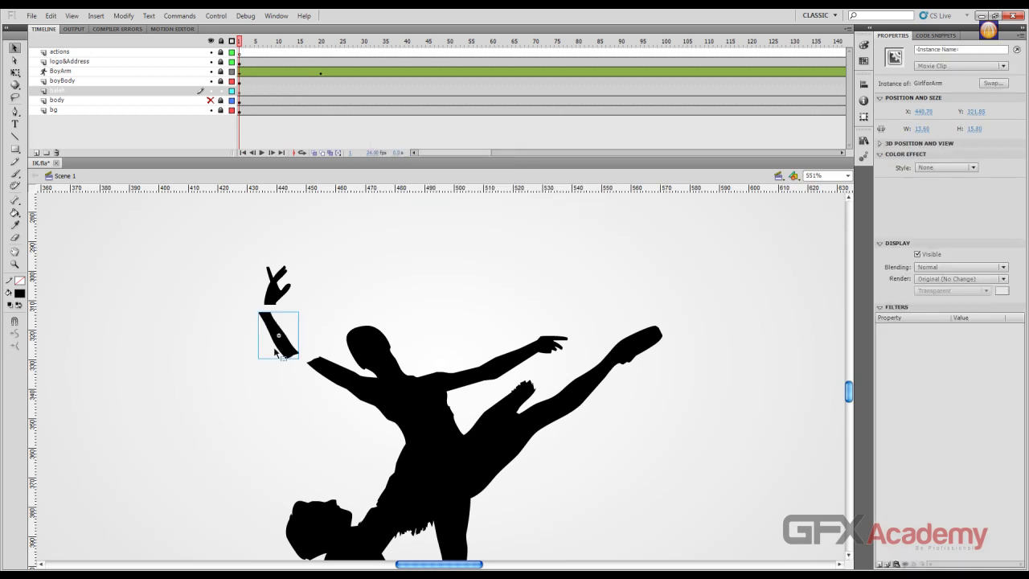
Convert the separated hand shape to a movie clip named GirlHand.
{"action": "left_click", "coordinate": [279, 299]}
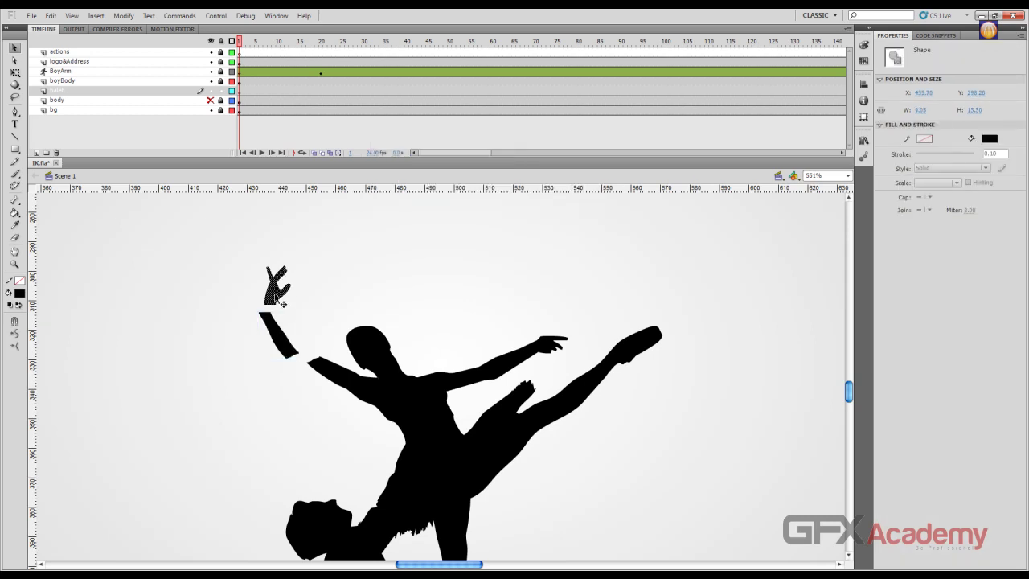
{"action": "key", "text": "F8"}
{"action": "type", "text": "GirlHa"}
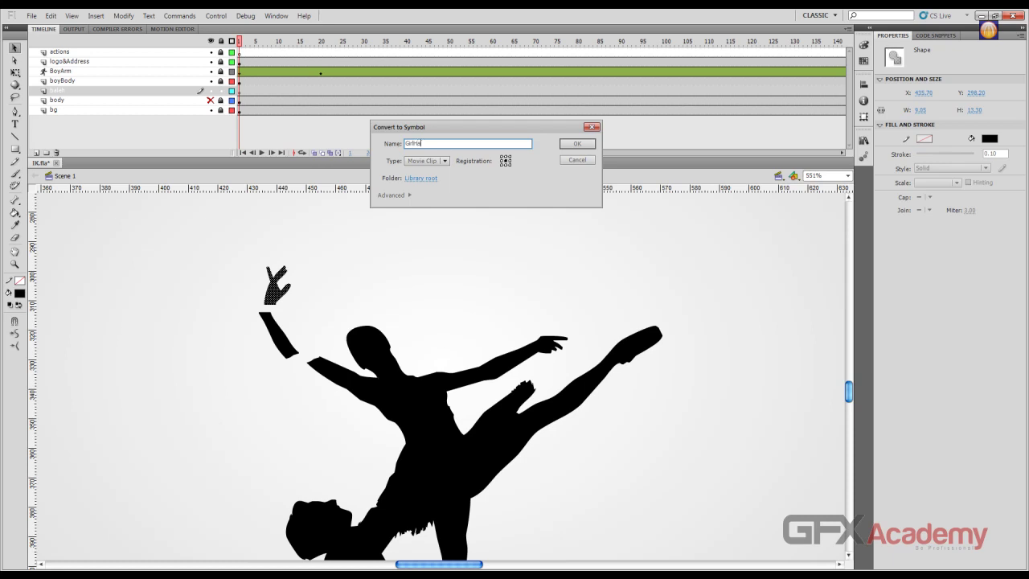
{"action": "type", "text": "nd"}
{"action": "key", "text": "Return"}
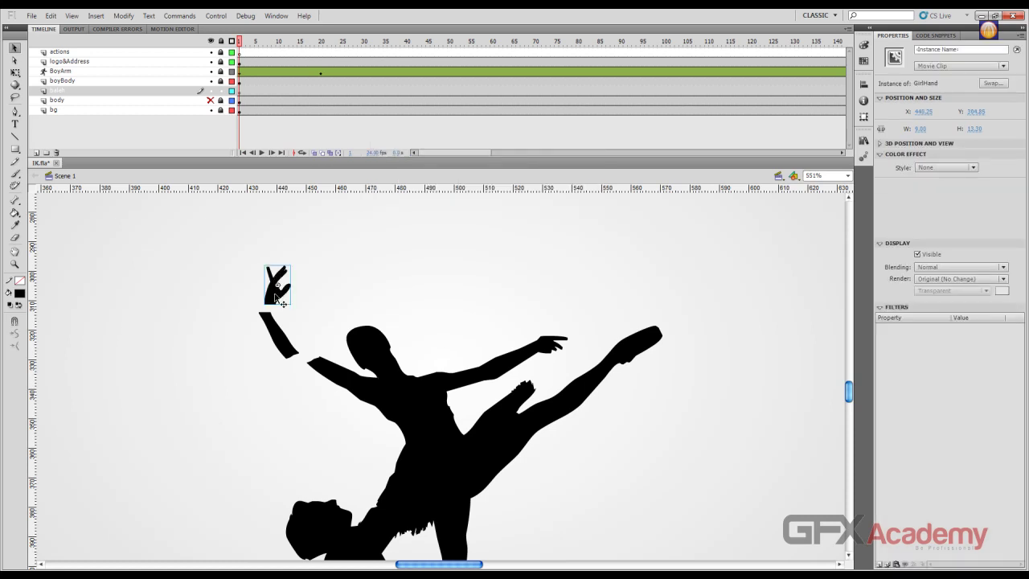
Move the forearm clip back against the upper arm so that they join at the elbow.
{"action": "left_click_drag", "start_coordinate": [289, 361], "coordinate": [307, 362]}
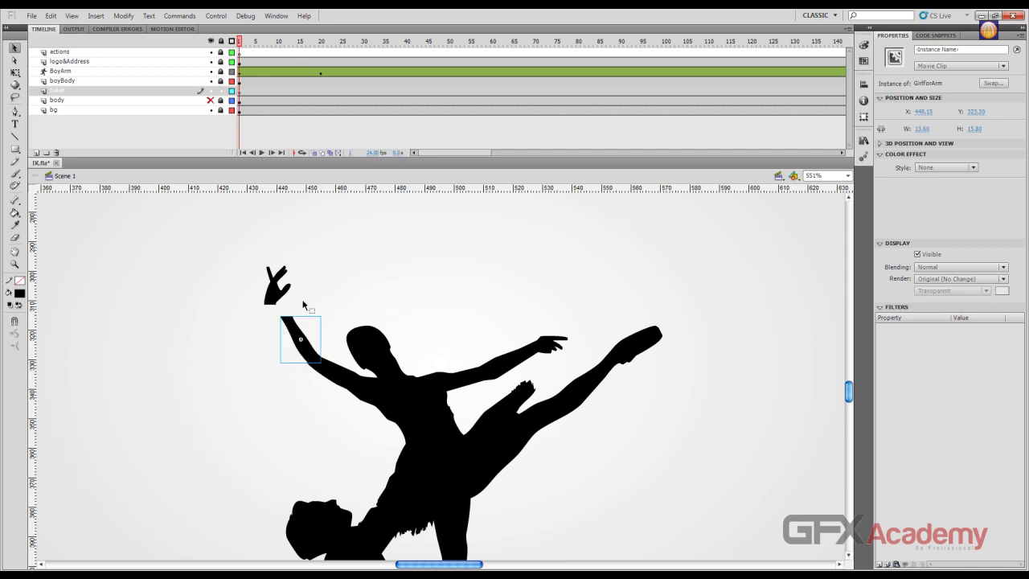
{"action": "left_click", "coordinate": [303, 304]}
{"action": "left_click", "coordinate": [312, 344]}
{"action": "left_click", "coordinate": [319, 330]}
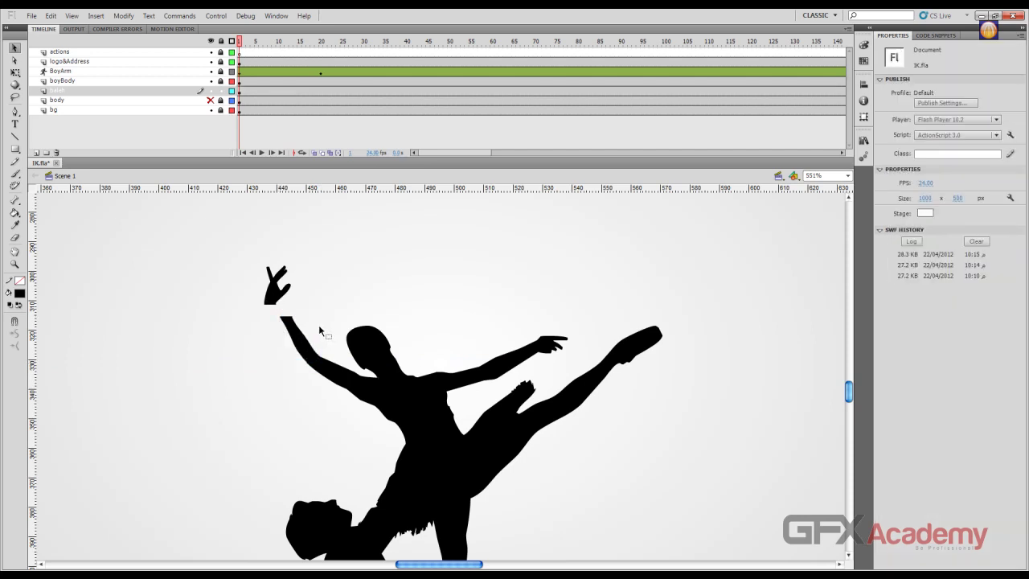
{"action": "left_click", "coordinate": [313, 347]}
{"action": "left_click", "coordinate": [326, 333]}
Move the hand clip onto the end of the forearm and adjust it to close the gap at the wrist.
{"action": "left_click", "coordinate": [282, 294]}
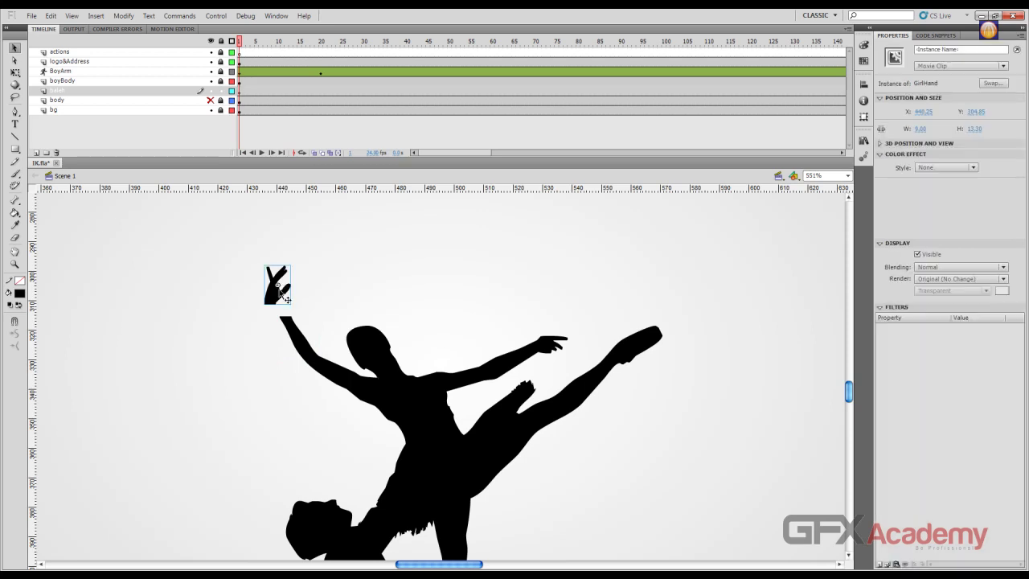
{"action": "left_click_drag", "start_coordinate": [281, 294], "coordinate": [302, 312]}
{"action": "key", "text": "ctrl+equal"}
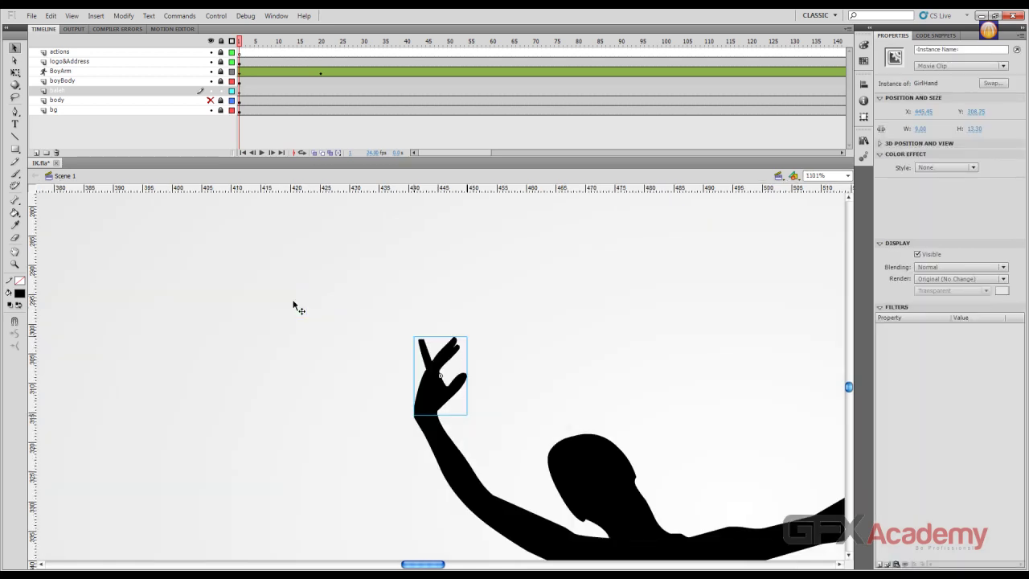
{"action": "key", "text": "ctrl+equal"}
{"action": "left_click", "coordinate": [322, 394]}
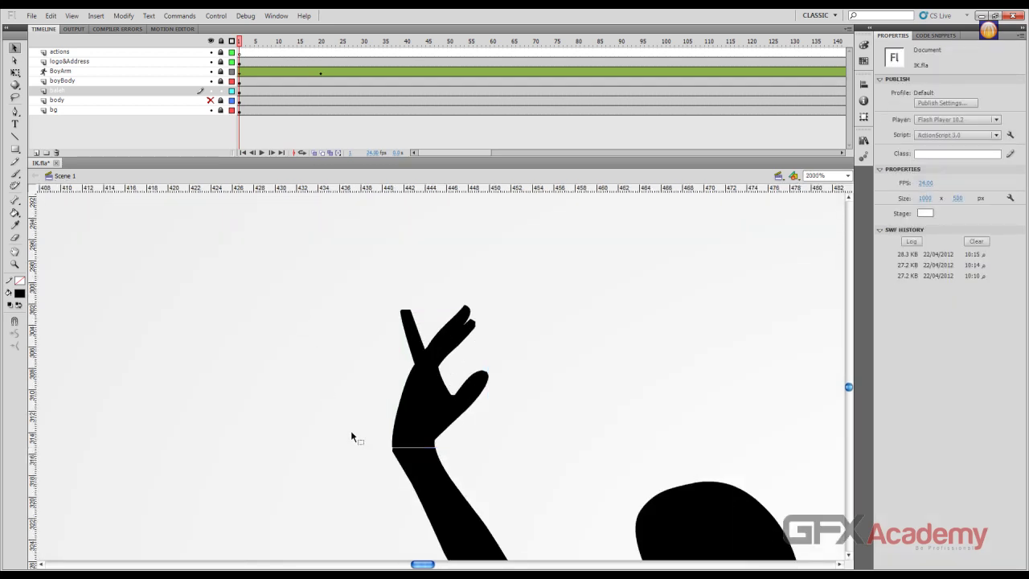
{"action": "left_click", "coordinate": [419, 437]}
{"action": "left_click", "coordinate": [337, 419]}
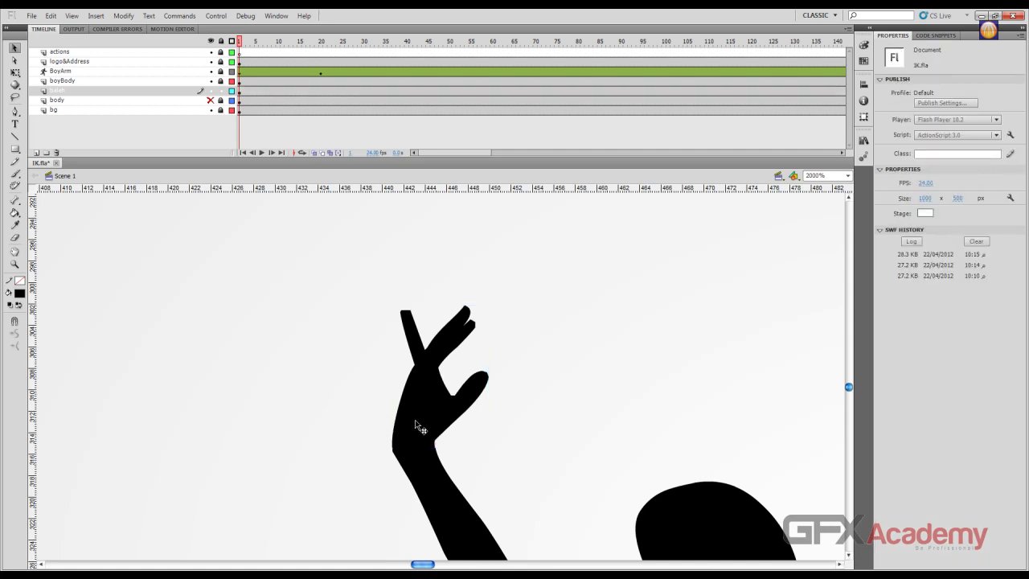
{"action": "left_click", "coordinate": [414, 420]}
{"action": "left_click", "coordinate": [340, 418]}
{"action": "left_click", "coordinate": [406, 426]}
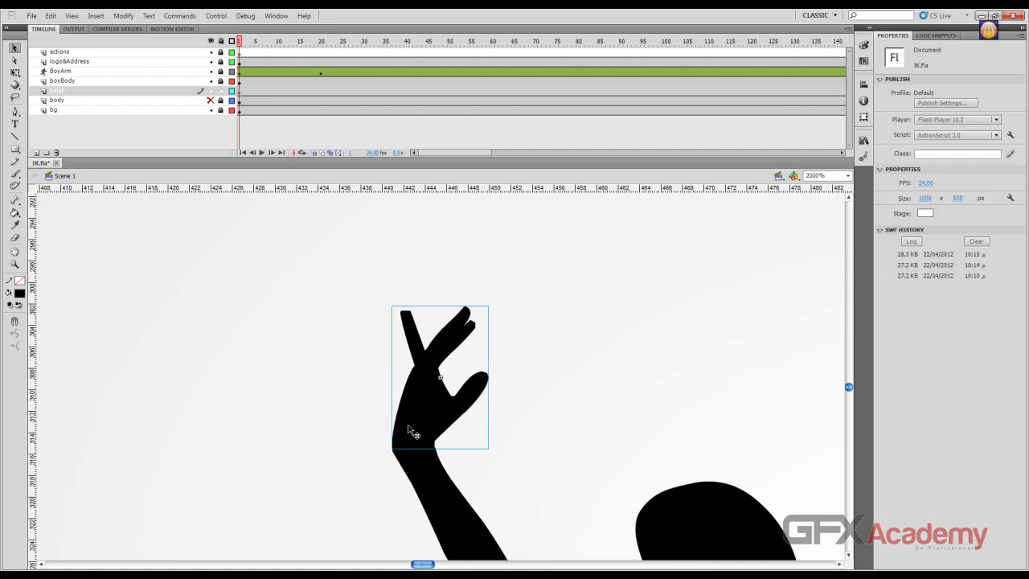
Nudge the GirlHand clip into line with the forearm at the wrist, and check the separate arm clips by selecting them in turn.
{"action": "left_click", "coordinate": [308, 426]}
{"action": "left_click", "coordinate": [414, 436]}
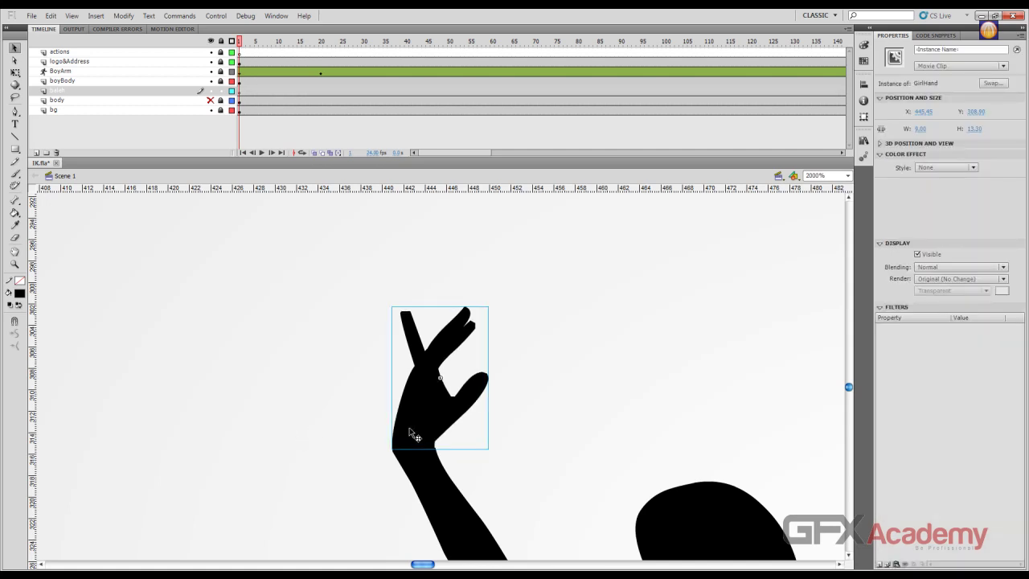
{"action": "left_click", "coordinate": [367, 425]}
{"action": "left_click", "coordinate": [413, 435]}
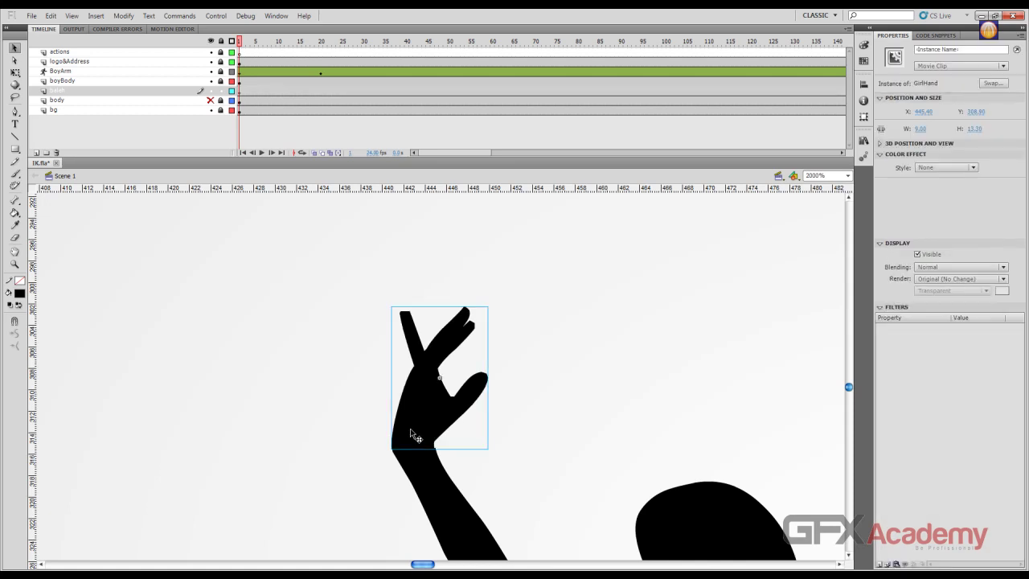
{"action": "left_click", "coordinate": [324, 427]}
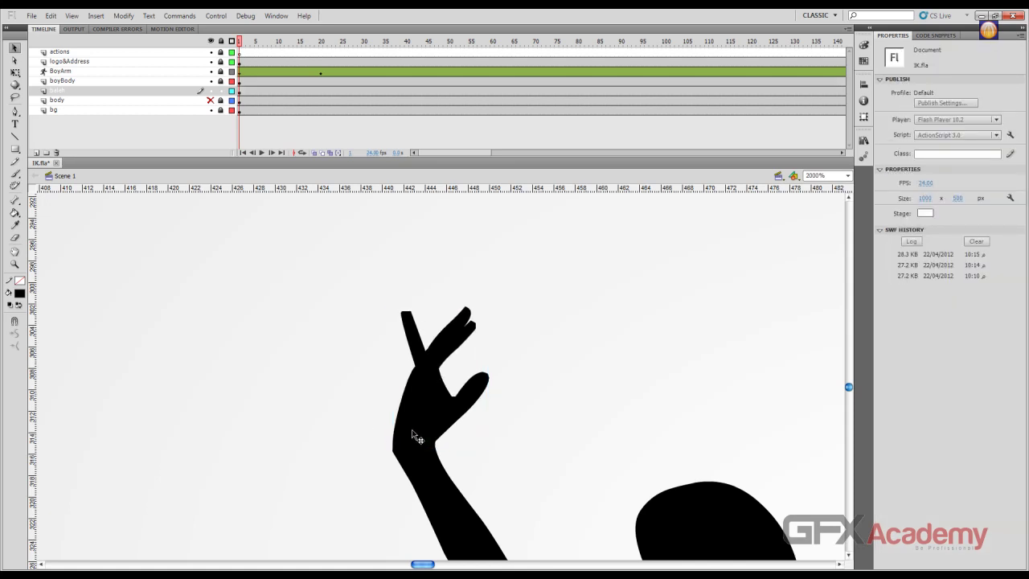
{"action": "key", "text": "ctrl+minus"}
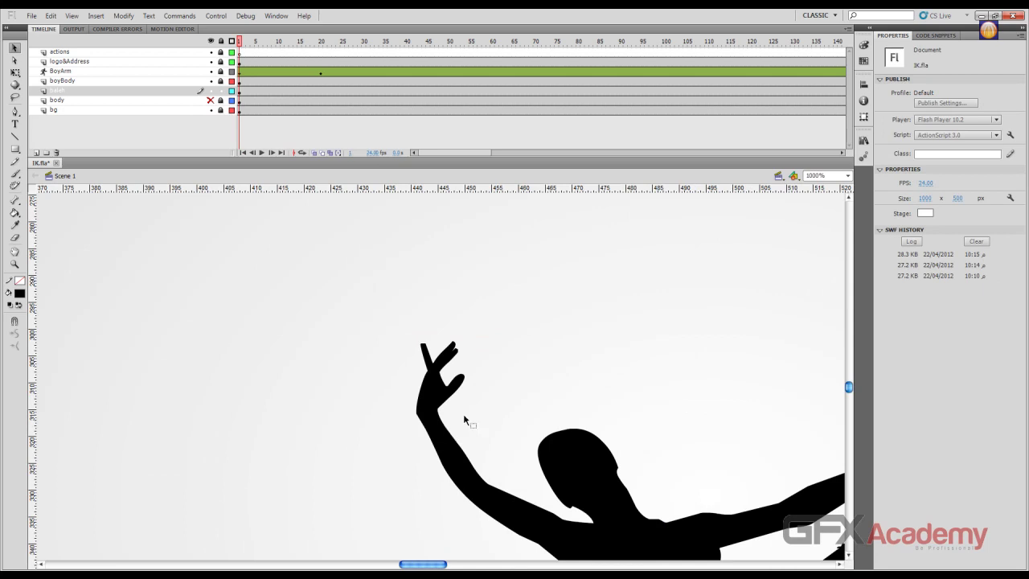
{"action": "left_click_drag", "start_coordinate": [550, 454], "coordinate": [423, 393]}
{"action": "left_click", "coordinate": [417, 482]}
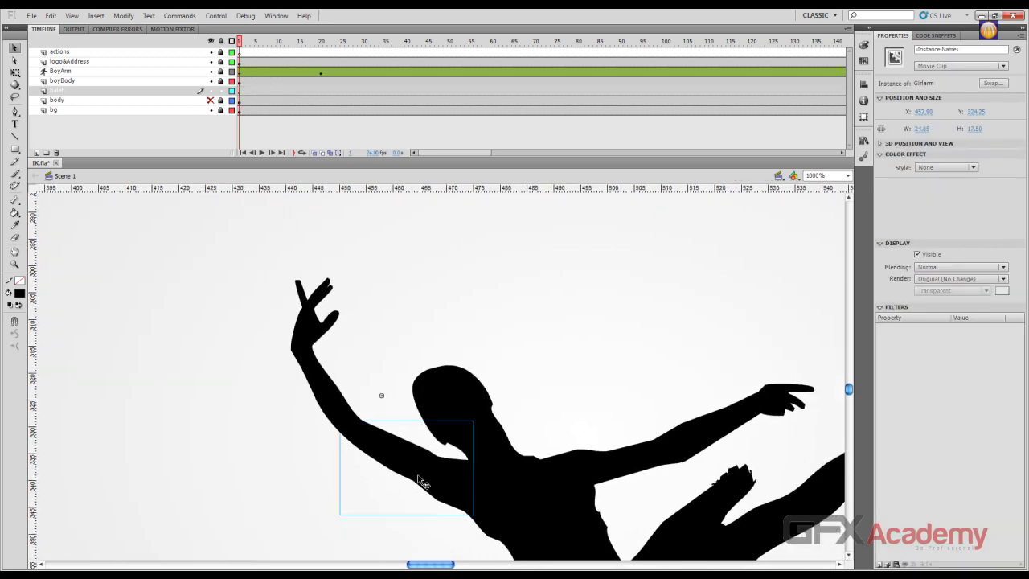
{"action": "left_click", "coordinate": [325, 378]}
{"action": "left_click", "coordinate": [312, 335]}
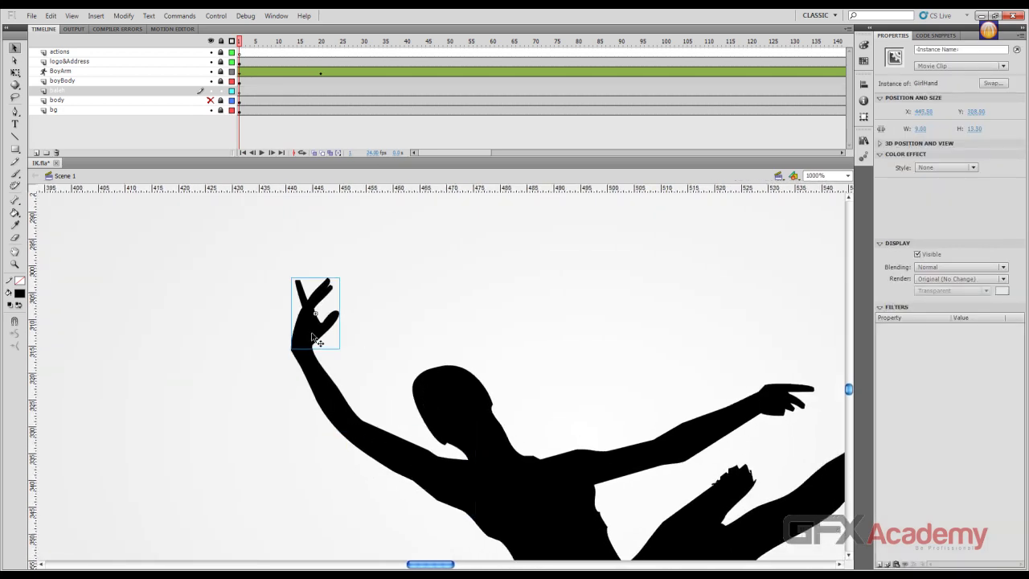
{"action": "left_click", "coordinate": [304, 439]}
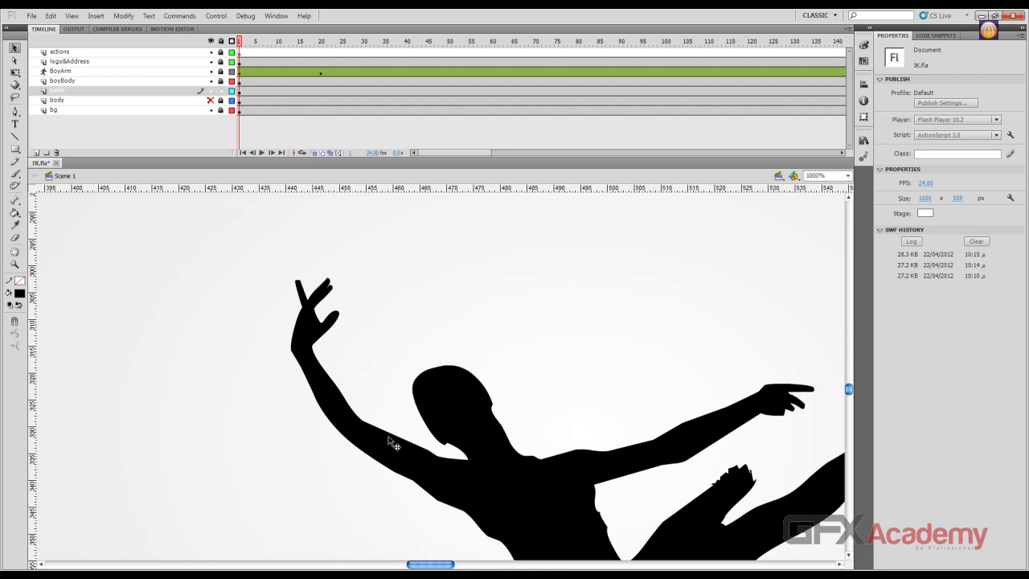
Try to chain bones with the Bone tool from the girl's upper arm through the wrist to the hand, and remove them.
{"action": "left_click", "coordinate": [15, 202]}
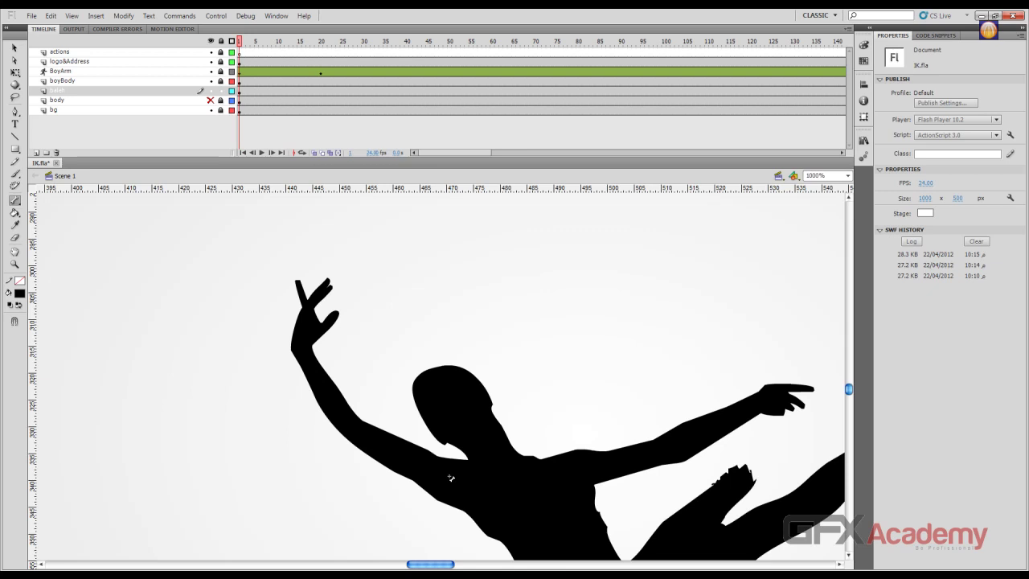
{"action": "mouse_move", "coordinate": [453, 476]}
{"action": "left_mouse_down"}
{"action": "mouse_move", "coordinate": [395, 467]}
{"action": "mouse_move", "coordinate": [346, 428]}
{"action": "mouse_move", "coordinate": [348, 418]}
{"action": "mouse_move", "coordinate": [376, 439]}
{"action": "mouse_move", "coordinate": [356, 437]}
{"action": "mouse_move", "coordinate": [306, 354]}
{"action": "mouse_move", "coordinate": [314, 318]}
{"action": "left_mouse_up"}
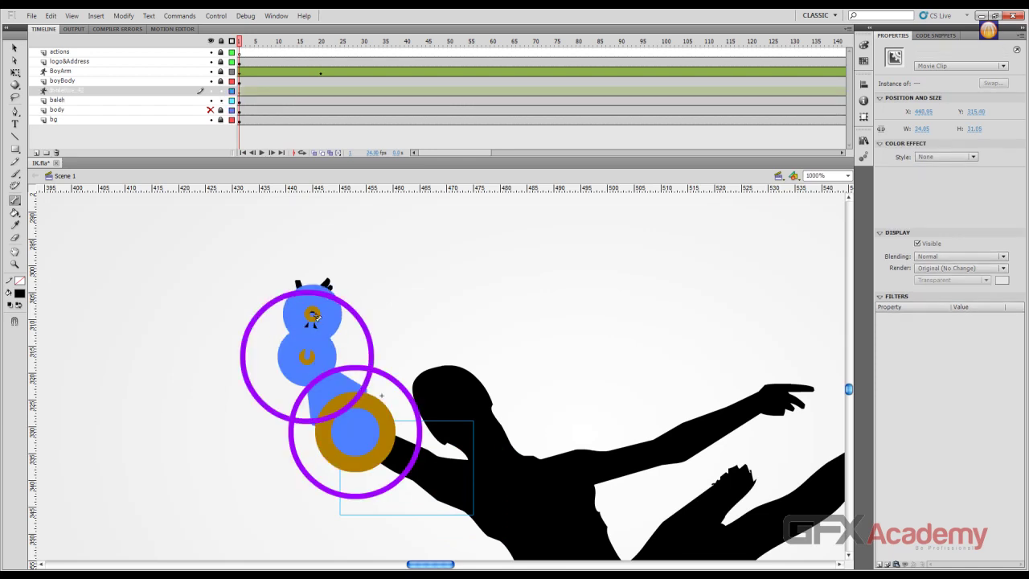
{"action": "left_click", "coordinate": [314, 319]}
{"action": "key", "text": "Delete"}
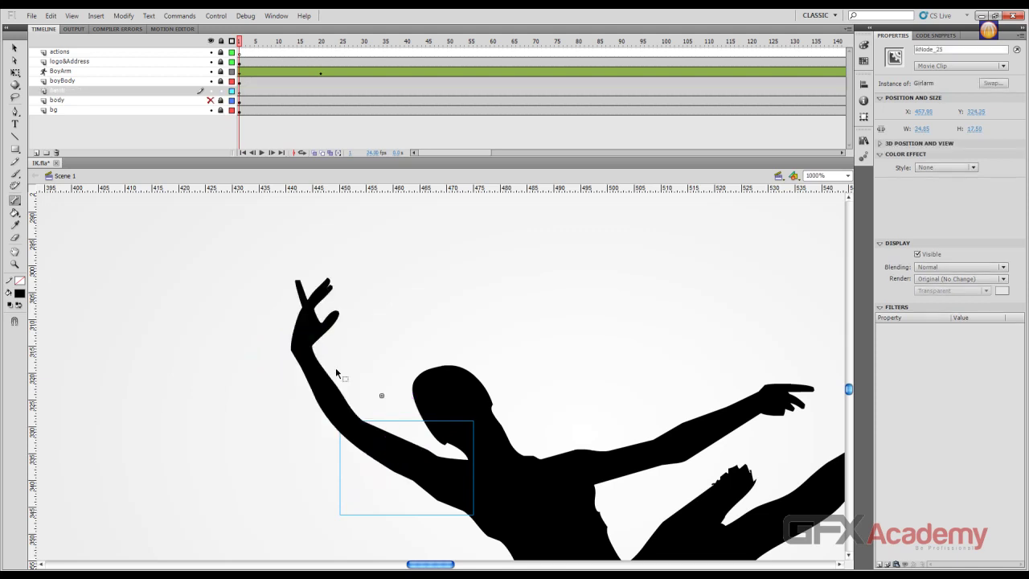
Try again to link the girl's arm clips with one bone ending at the wrist and another ending on the hand.
{"action": "left_click", "coordinate": [15, 201]}
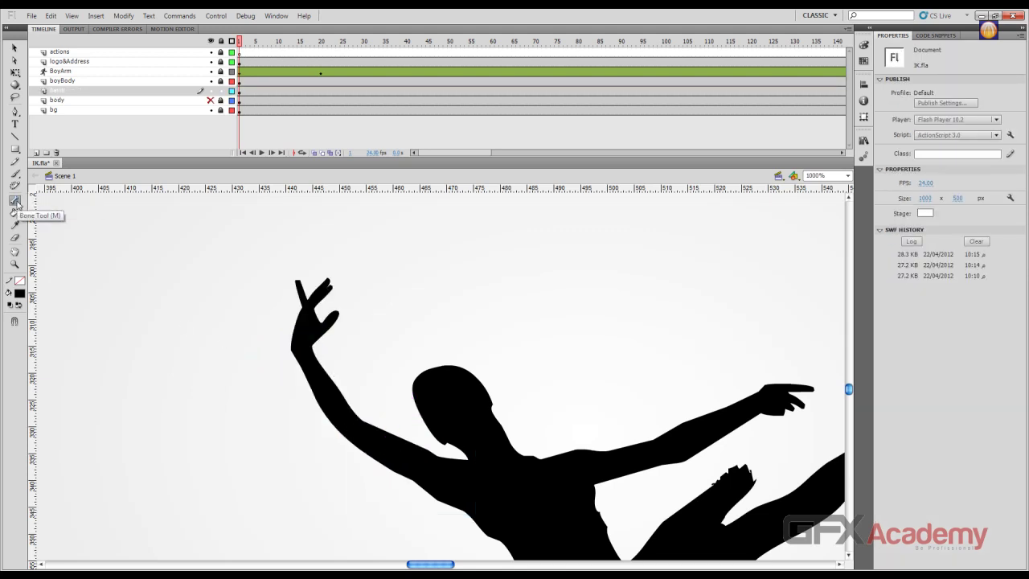
{"action": "left_click_drag", "start_coordinate": [462, 481], "coordinate": [304, 359]}
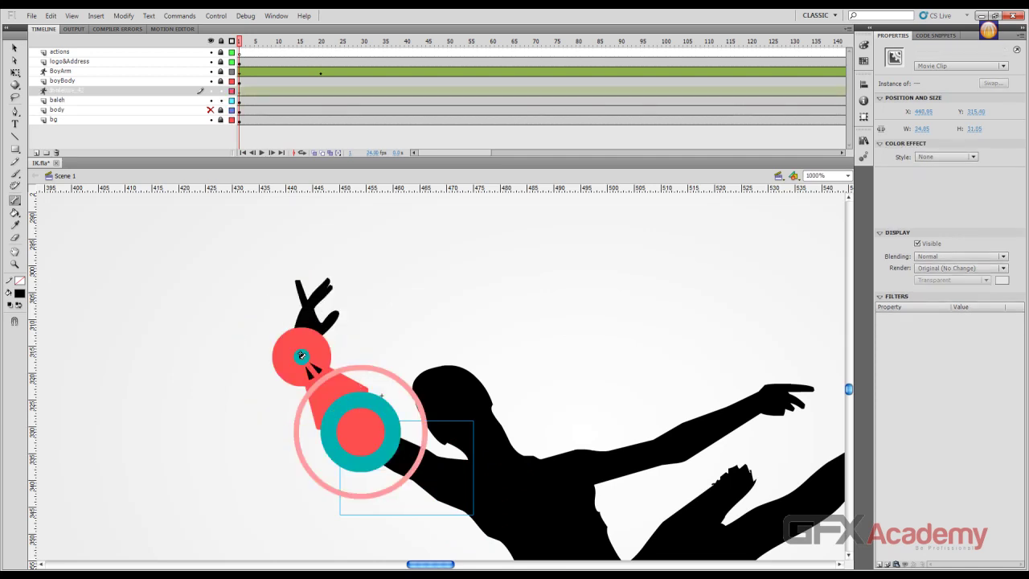
{"action": "left_click_drag", "start_coordinate": [302, 354], "coordinate": [313, 305]}
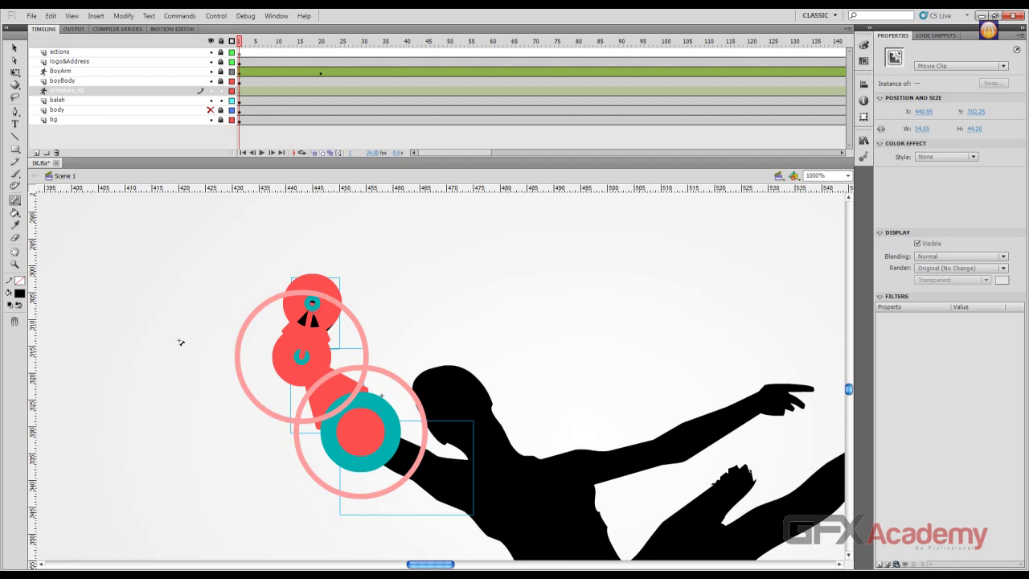
{"action": "left_click", "coordinate": [14, 47]}
{"action": "left_click", "coordinate": [380, 451]}
{"action": "left_click", "coordinate": [363, 416]}
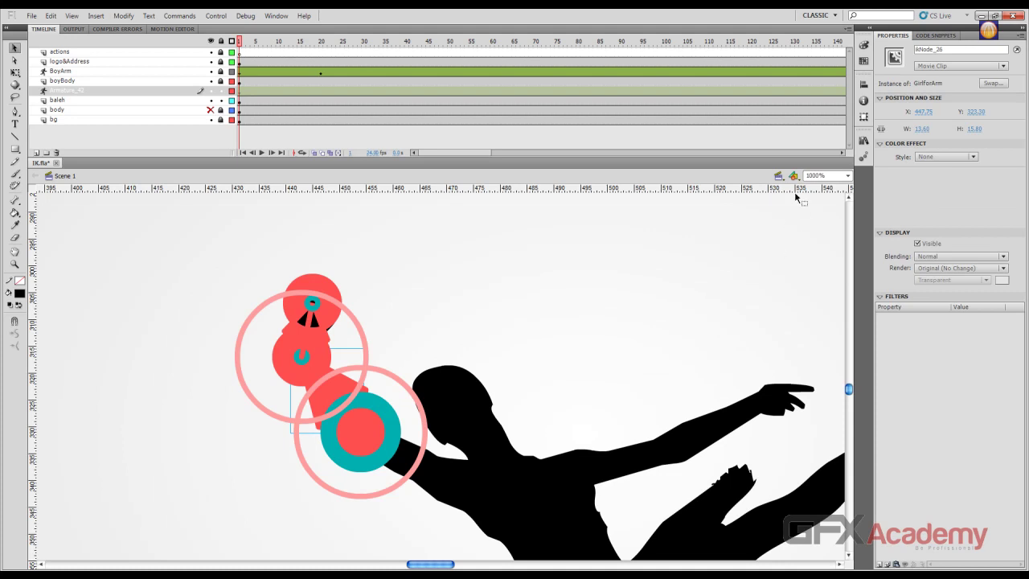
Rig the girl's arm with bones running from the shoulder to the elbow and from the elbow to the wrist.
{"action": "key", "text": "m"}
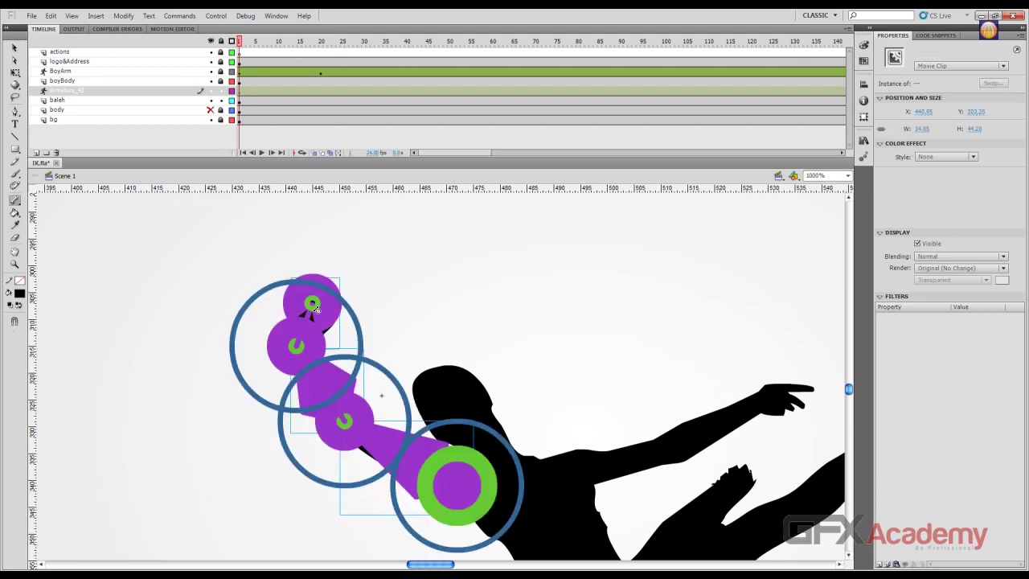
{"action": "mouse_move", "coordinate": [310, 332]}
{"action": "left_mouse_down"}
{"action": "mouse_move", "coordinate": [317, 301]}
{"action": "mouse_move", "coordinate": [304, 291]}
{"action": "mouse_move", "coordinate": [312, 313]}
{"action": "left_mouse_up"}
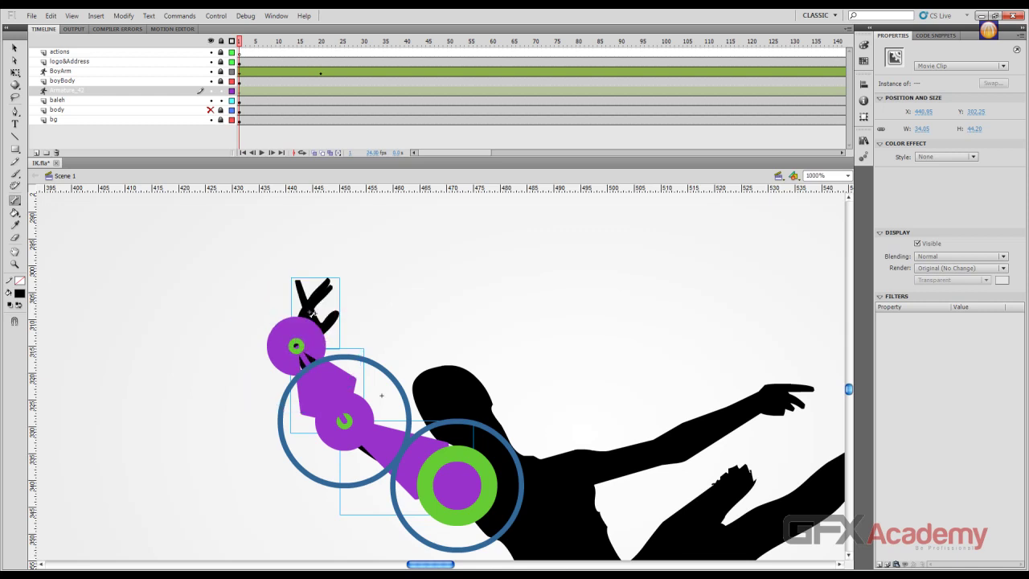
{"action": "left_click", "coordinate": [14, 49]}
Pose the rigged arm by moving the hand down and outward, and preview the animation in a test movie.
{"action": "mouse_move", "coordinate": [311, 308]}
{"action": "left_mouse_down"}
{"action": "mouse_move", "coordinate": [275, 317]}
{"action": "mouse_move", "coordinate": [246, 349]}
{"action": "mouse_move", "coordinate": [270, 346]}
{"action": "mouse_move", "coordinate": [338, 278]}
{"action": "mouse_move", "coordinate": [269, 322]}
{"action": "mouse_move", "coordinate": [261, 375]}
{"action": "mouse_move", "coordinate": [230, 367]}
{"action": "mouse_move", "coordinate": [316, 297]}
{"action": "mouse_move", "coordinate": [311, 288]}
{"action": "left_mouse_up"}
{"action": "left_click_drag", "start_coordinate": [342, 283], "coordinate": [283, 344]}
{"action": "key", "text": "ctrl+Return"}
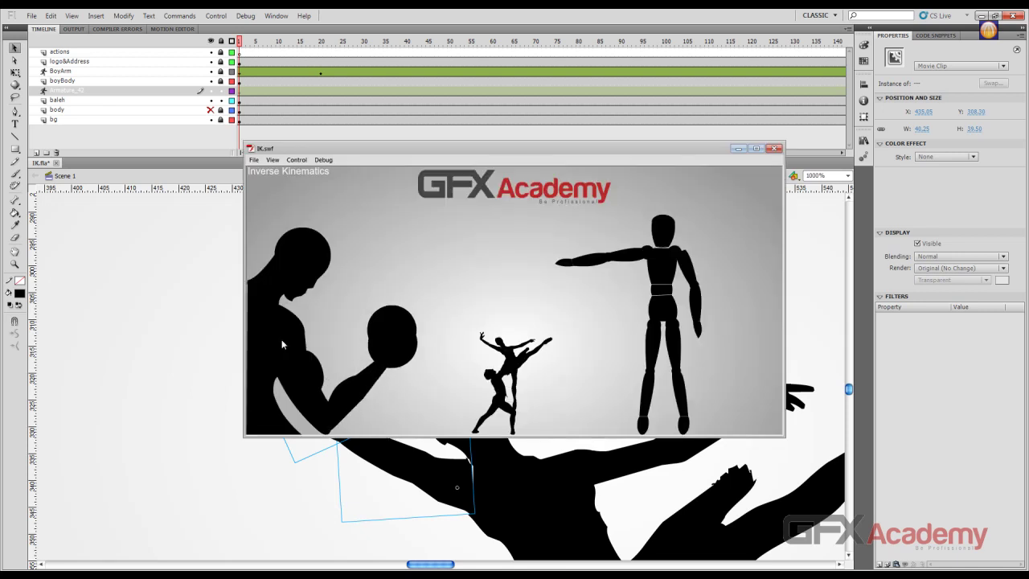
{"action": "left_click", "coordinate": [775, 148]}
{"action": "left_click", "coordinate": [383, 298]}
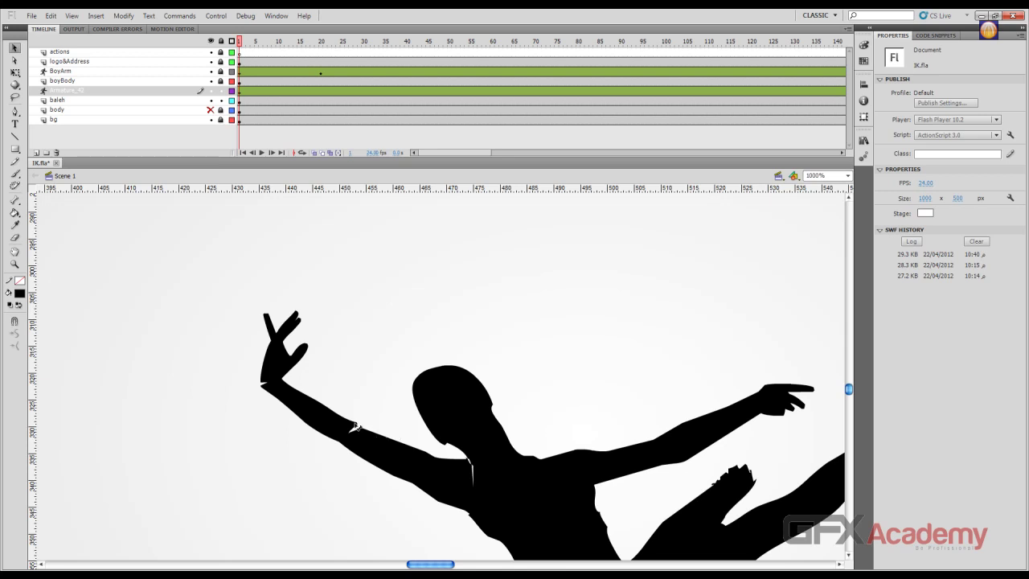
Raise the girl's arm by moving the hand up and inward toward the head.
{"action": "left_click", "coordinate": [272, 348]}
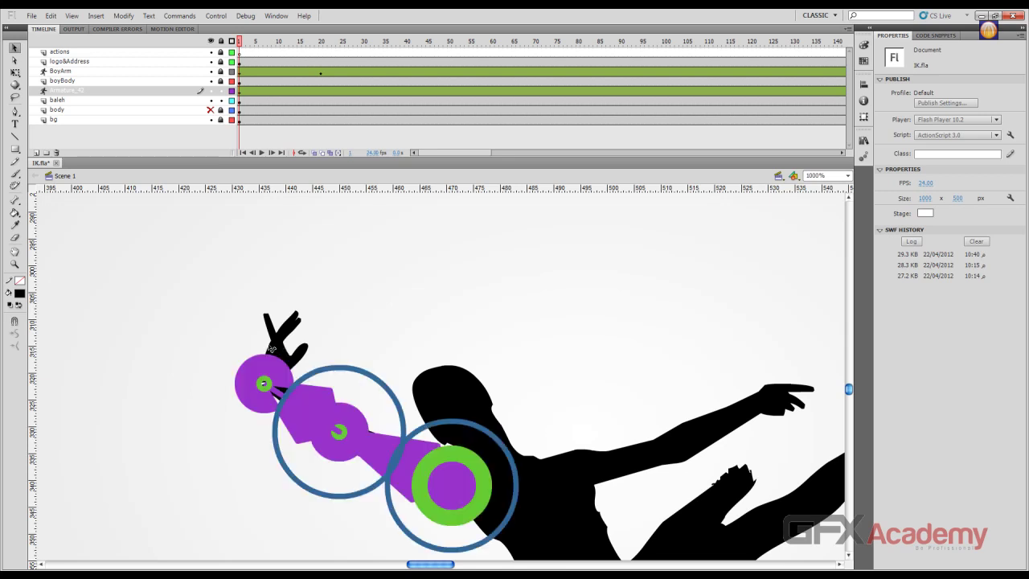
{"action": "left_click", "coordinate": [273, 347]}
{"action": "left_click_drag", "start_coordinate": [277, 341], "coordinate": [313, 287]}
{"action": "left_click", "coordinate": [167, 342]}
{"action": "left_click", "coordinate": [261, 354]}
{"action": "left_click", "coordinate": [269, 353]}
{"action": "left_click", "coordinate": [268, 328]}
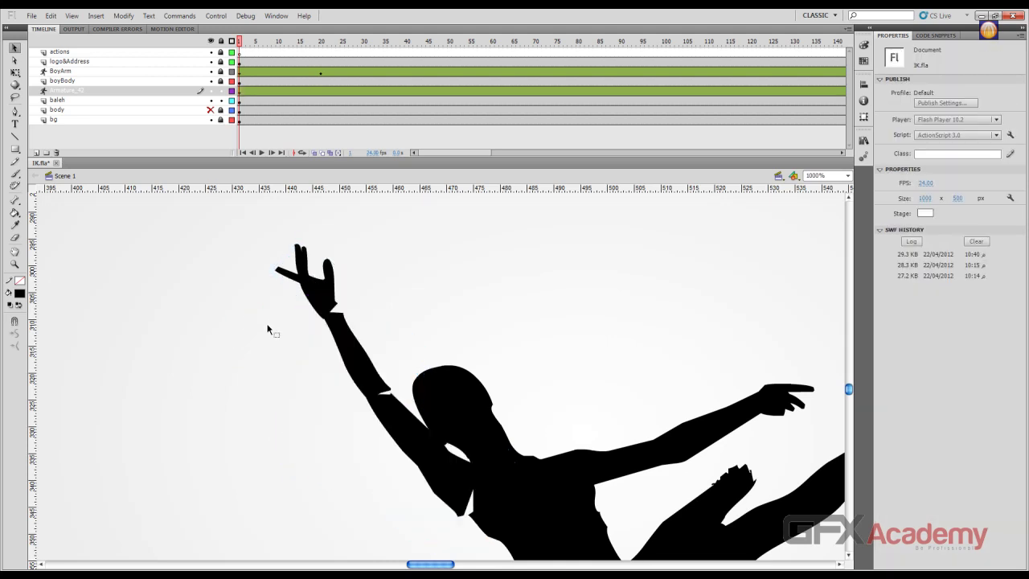
Rotate the girl's hand at the wrist so that its fingers tilt toward the head.
{"action": "left_click", "coordinate": [307, 290]}
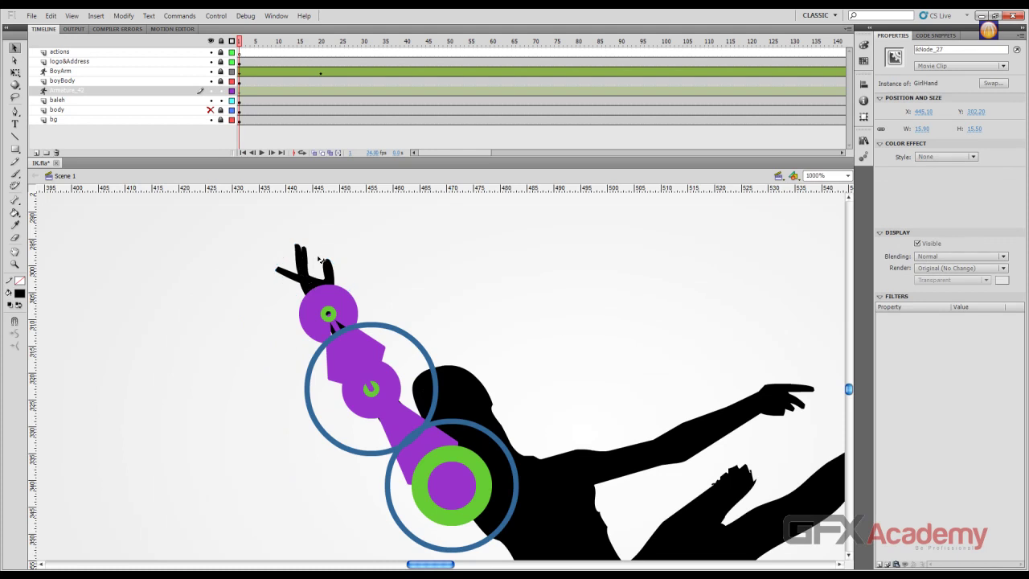
{"action": "left_click_drag", "start_coordinate": [306, 263], "coordinate": [341, 257]}
{"action": "left_click", "coordinate": [225, 311]}
{"action": "left_click", "coordinate": [320, 271]}
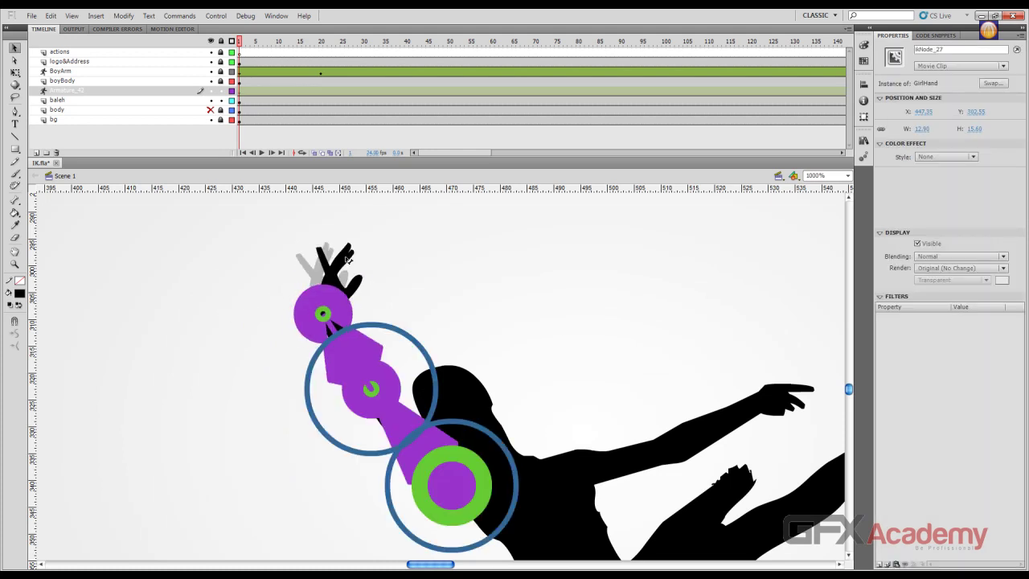
{"action": "left_click", "coordinate": [219, 328]}
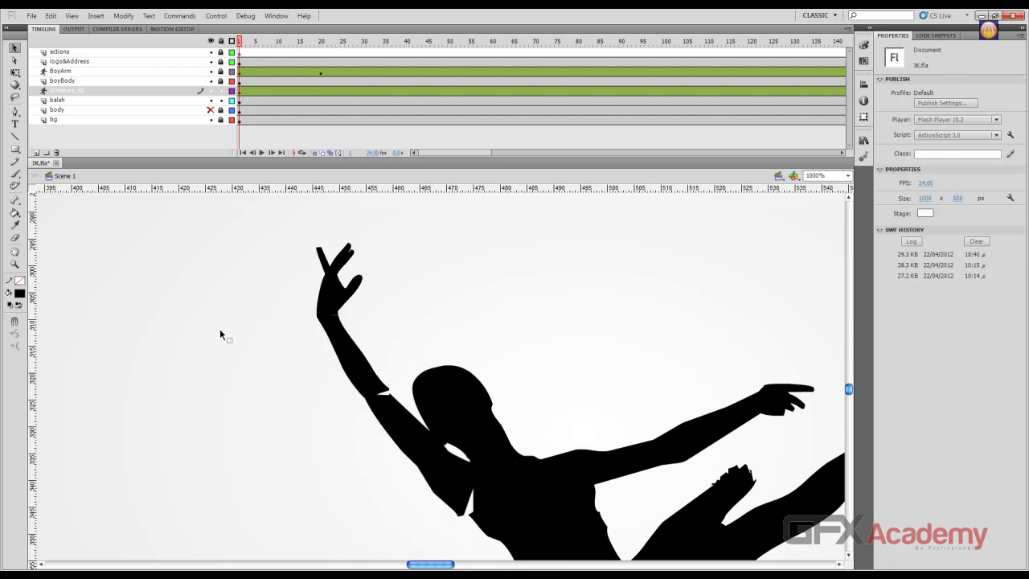
Swing the upper arm down about the shoulder until the arm stretches out almost horizontally.
{"action": "left_click", "coordinate": [447, 498]}
{"action": "left_click", "coordinate": [430, 483]}
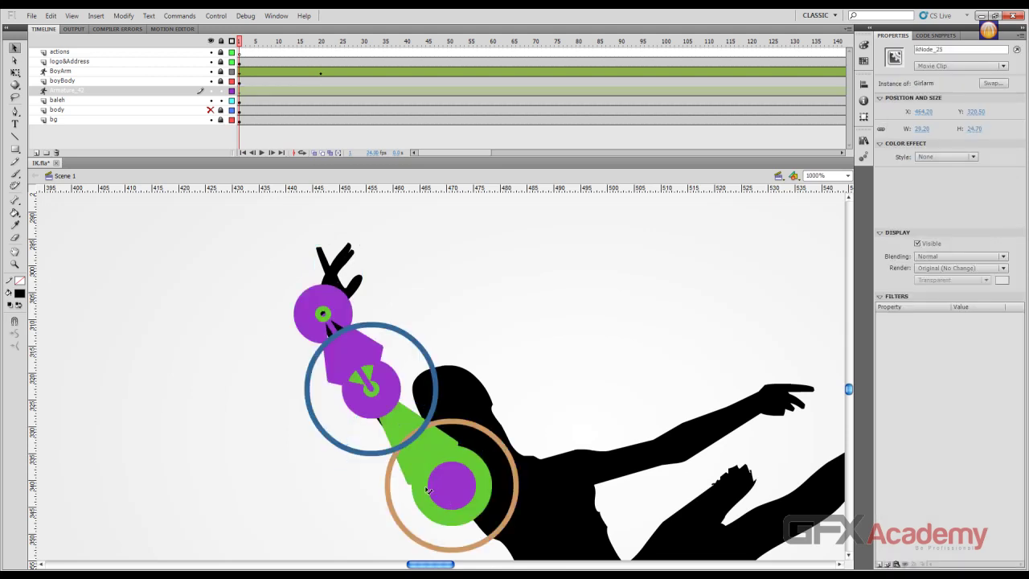
{"action": "mouse_move", "coordinate": [428, 490]}
{"action": "left_mouse_down"}
{"action": "mouse_move", "coordinate": [434, 497]}
{"action": "mouse_move", "coordinate": [438, 484]}
{"action": "left_mouse_up"}
{"action": "left_click", "coordinate": [305, 499]}
{"action": "left_click", "coordinate": [417, 474]}
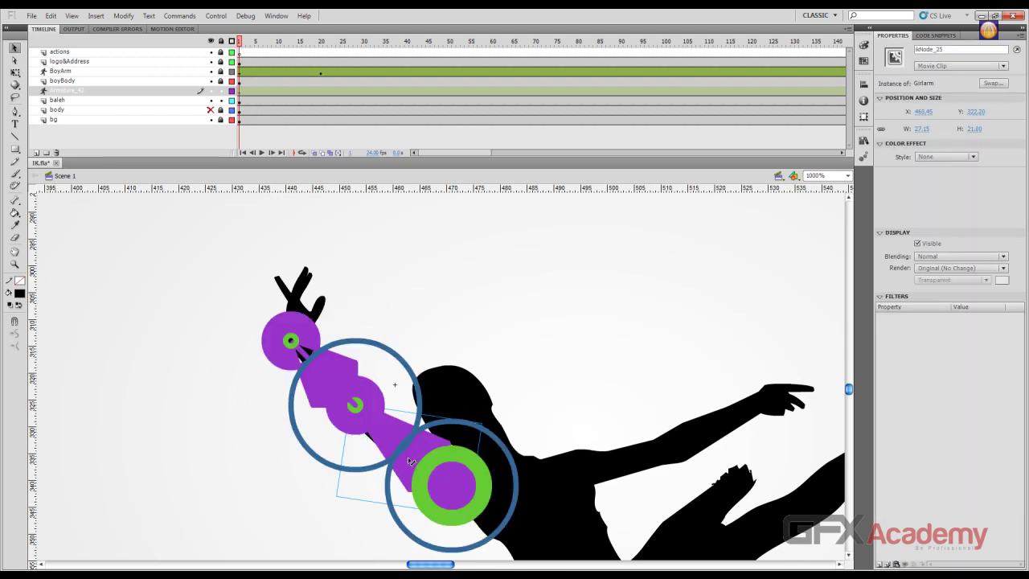
{"action": "left_click", "coordinate": [407, 457]}
{"action": "left_click_drag", "start_coordinate": [408, 458], "coordinate": [400, 490]}
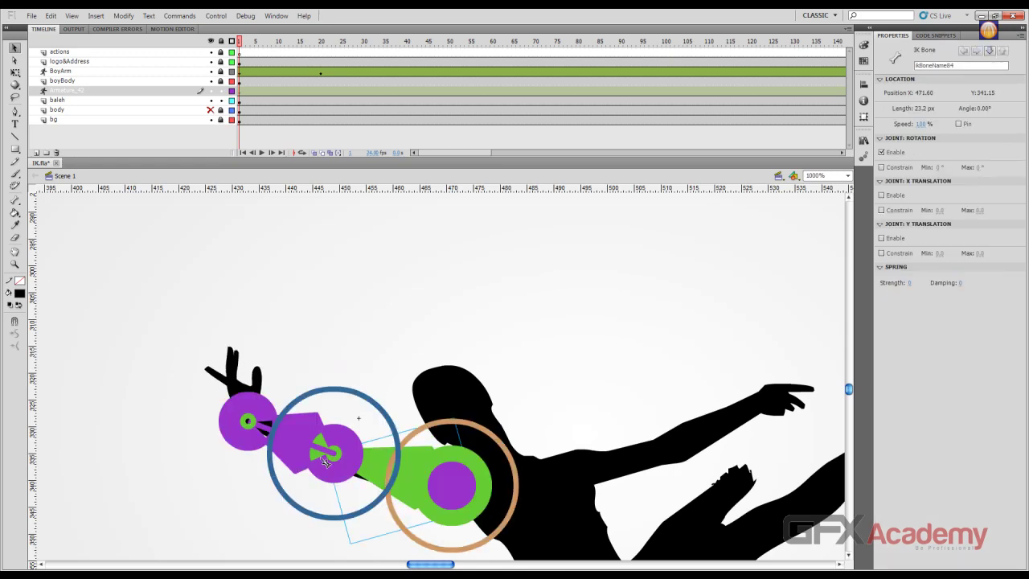
{"action": "left_click", "coordinate": [158, 481]}
Swing the upper arm up about the shoulder and lower it again until it meets the torso almost without a gap.
{"action": "left_click", "coordinate": [399, 481]}
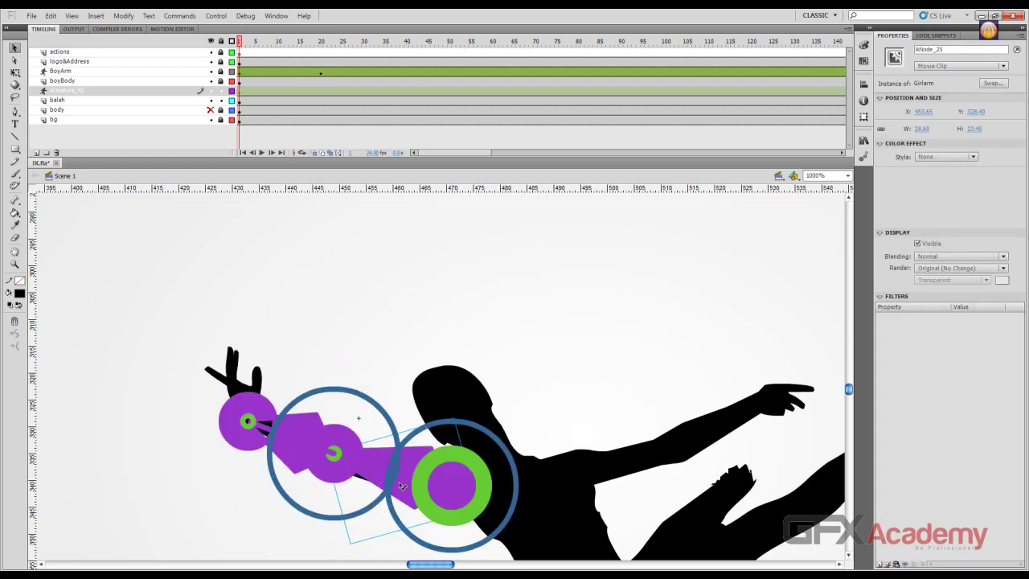
{"action": "left_click", "coordinate": [403, 482]}
{"action": "left_click_drag", "start_coordinate": [410, 487], "coordinate": [418, 462]}
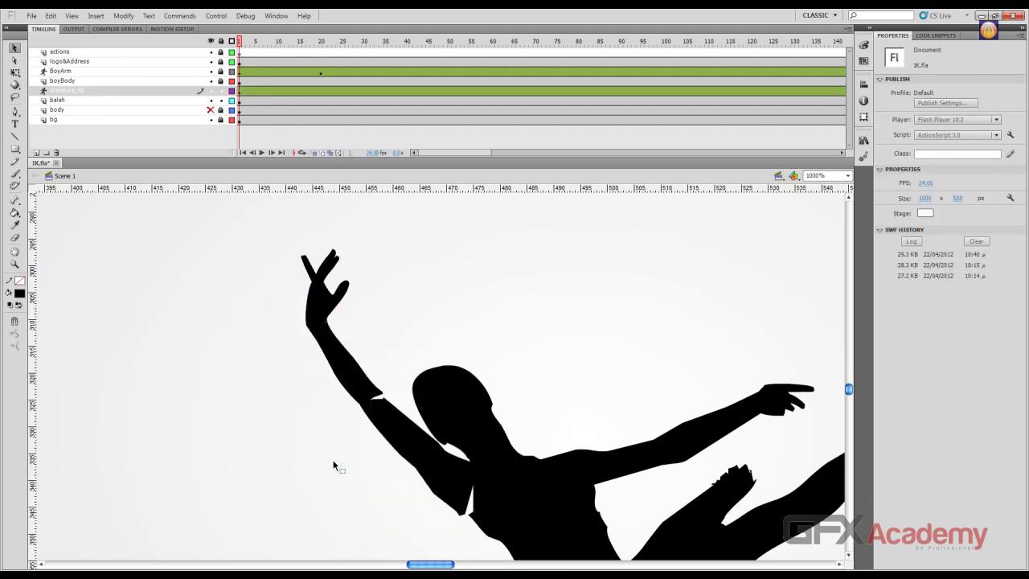
{"action": "left_click", "coordinate": [408, 451], "text": "ctrl"}
{"action": "left_click", "coordinate": [407, 465]}
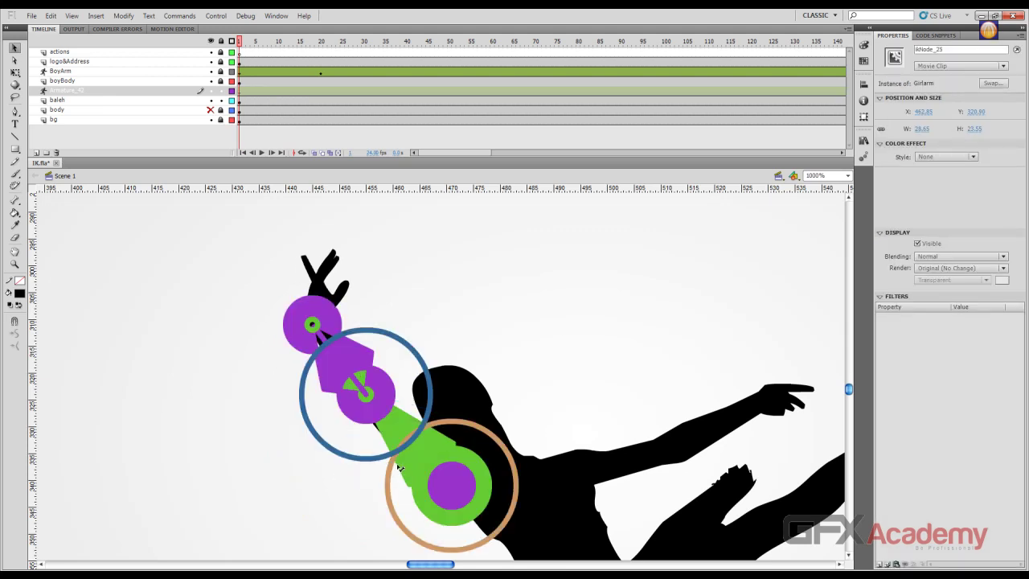
{"action": "left_click_drag", "start_coordinate": [398, 466], "coordinate": [394, 475]}
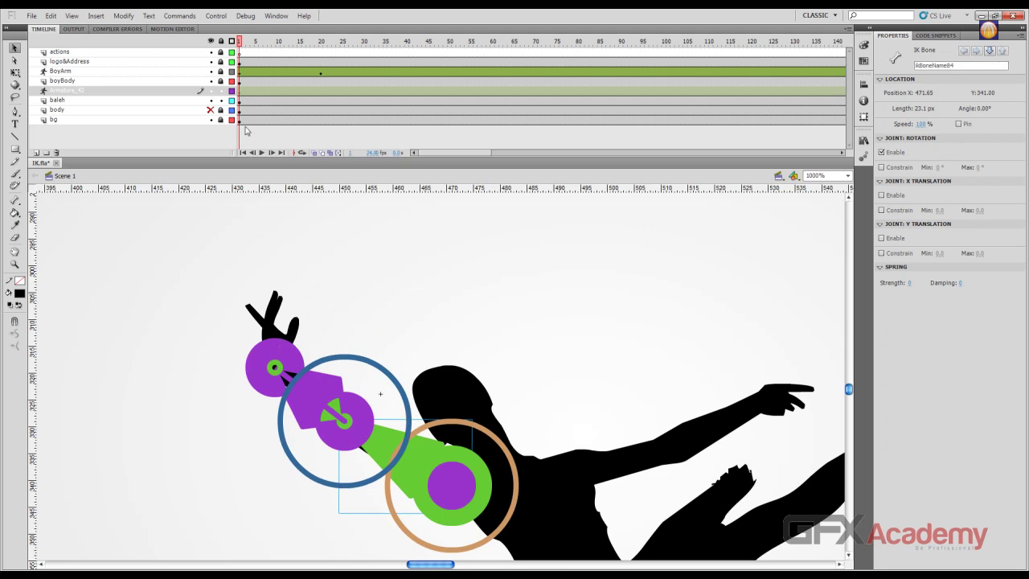
Insert a pose at frame 27 of the girl's armature layer.
{"action": "left_click_drag", "start_coordinate": [243, 40], "coordinate": [350, 41]}
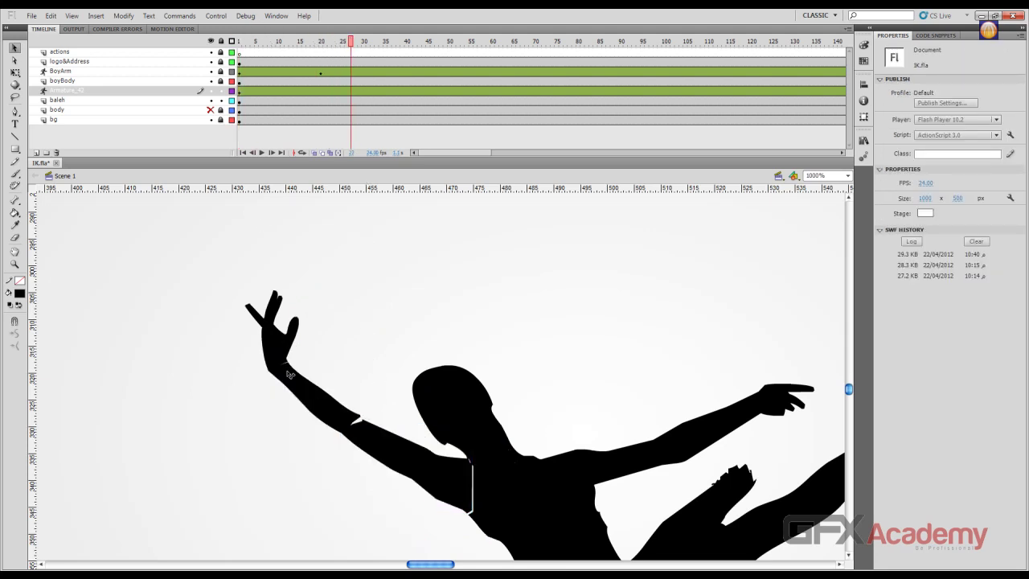
{"action": "right_click", "coordinate": [352, 95]}
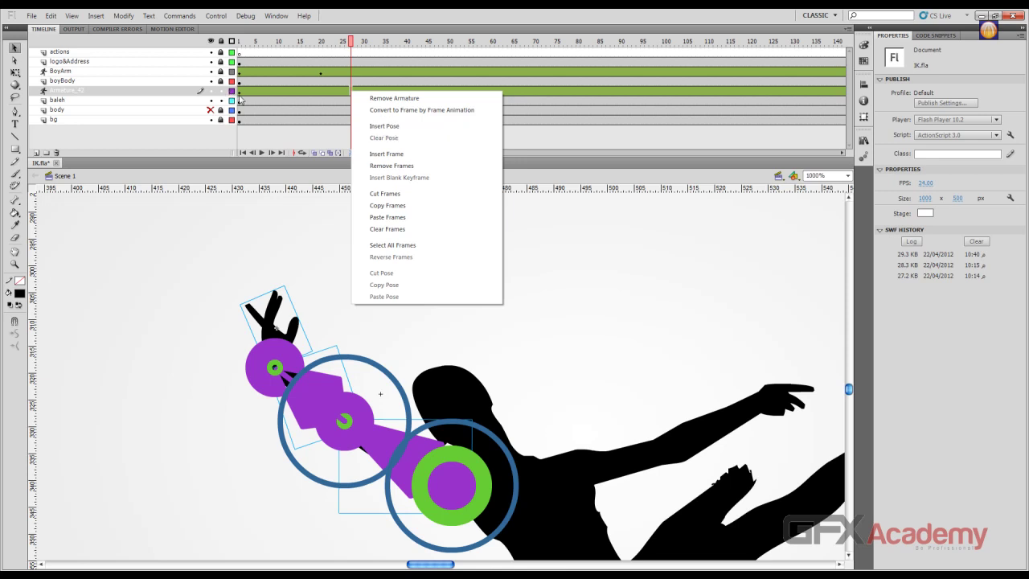
{"action": "left_click", "coordinate": [403, 127]}
Pose the arm at frame 47 with the hand raised above the head, and scrub back through the frames to check the motion.
{"action": "left_click_drag", "start_coordinate": [351, 44], "coordinate": [436, 59]}
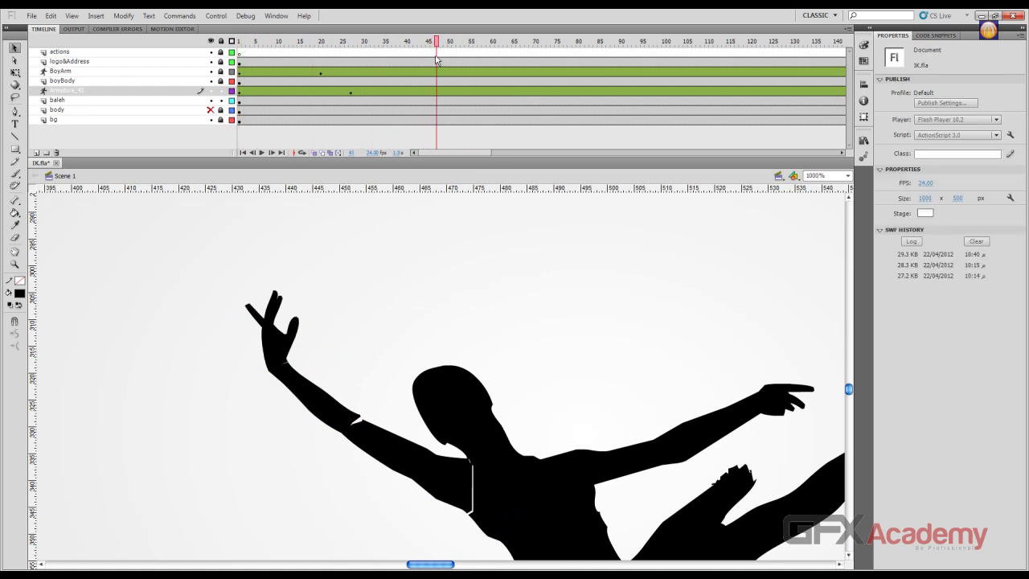
{"action": "left_click_drag", "start_coordinate": [273, 324], "coordinate": [422, 272]}
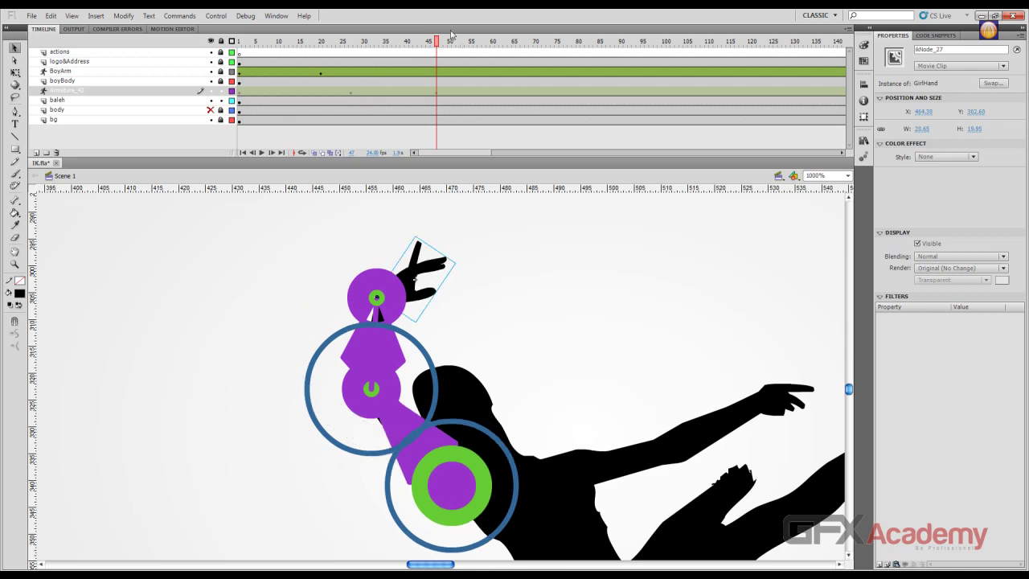
{"action": "left_click_drag", "start_coordinate": [436, 41], "coordinate": [384, 130]}
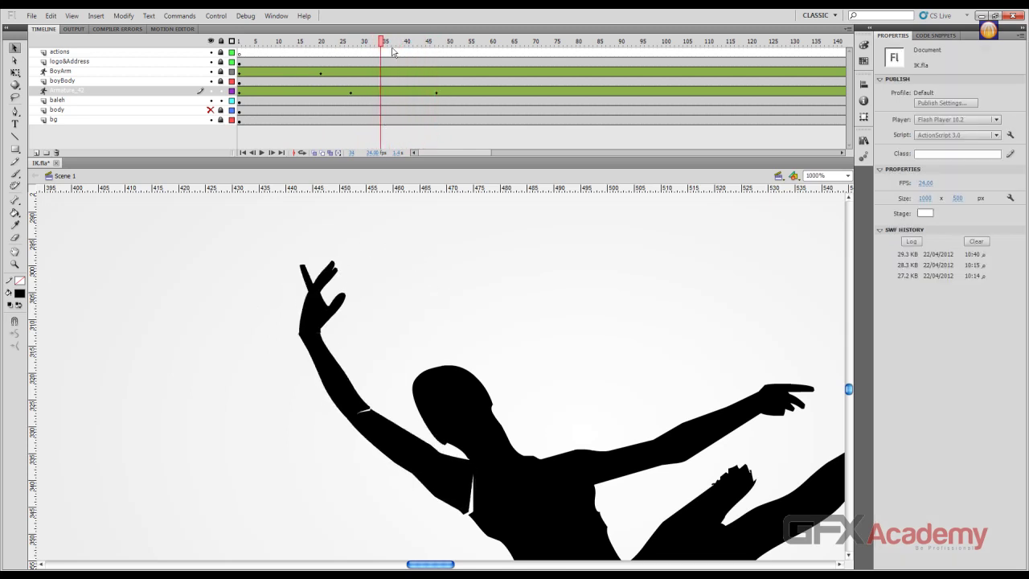
Save the file after rechecking the raised-arm motion, and lock the girl's armature layer with the hidden body layer shown again.
{"action": "mouse_move", "coordinate": [383, 43]}
{"action": "left_mouse_down"}
{"action": "mouse_move", "coordinate": [340, 44]}
{"action": "mouse_move", "coordinate": [435, 45]}
{"action": "mouse_move", "coordinate": [398, 50]}
{"action": "left_mouse_up"}
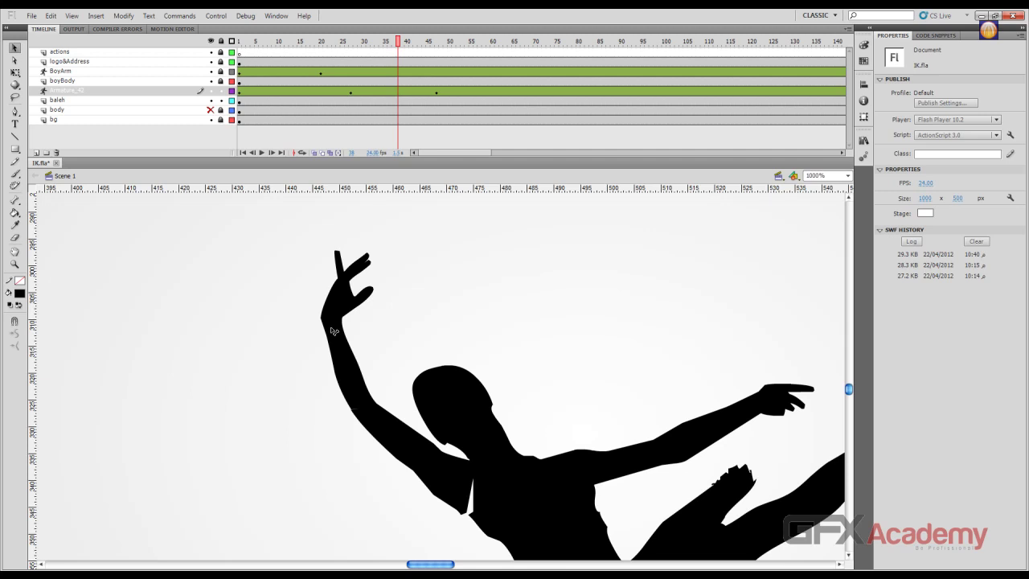
{"action": "key", "text": "ctrl+s"}
{"action": "left_click_drag", "start_coordinate": [397, 41], "coordinate": [375, 78]}
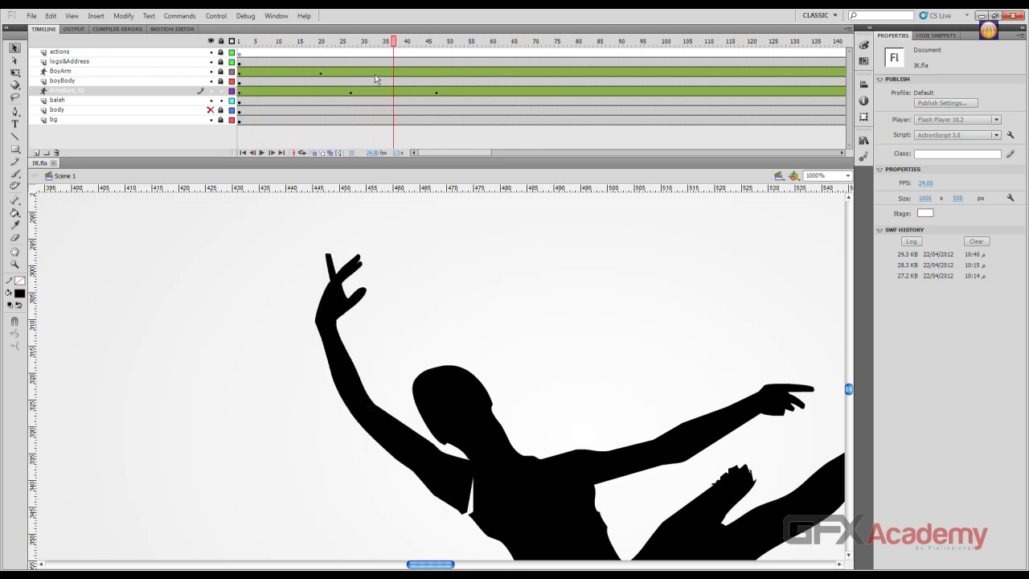
{"action": "left_click", "coordinate": [220, 91]}
Fit the whole stage in the window and scrub between frames 51 and 18 to review the boy's and girl's arm motion.
{"action": "scroll", "coordinate": [353, 269], "scroll_direction": "down", "scroll_amount": 5}
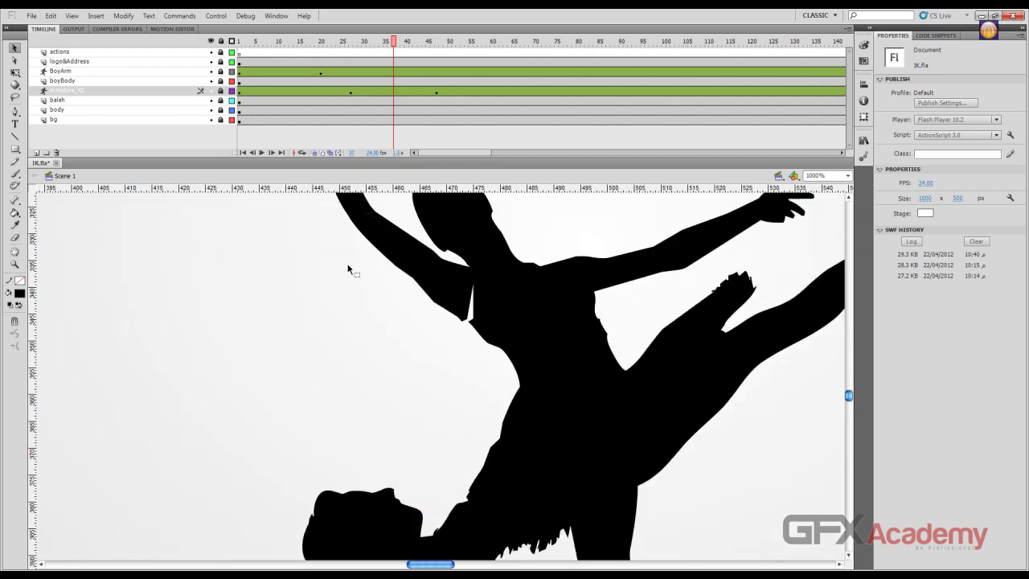
{"action": "key", "text": "ctrl+minus"}
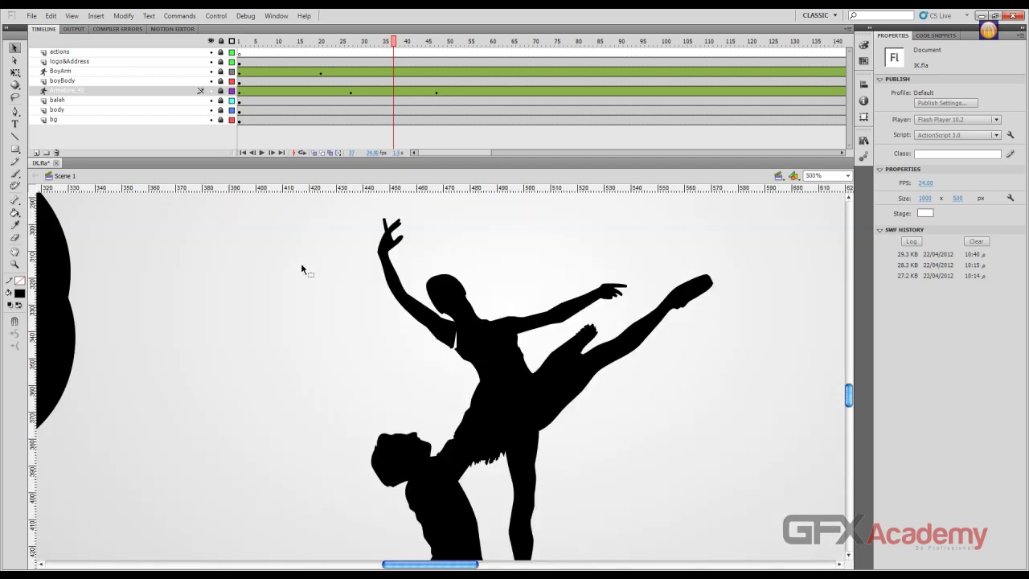
{"action": "left_click", "coordinate": [828, 175]}
{"action": "left_click", "coordinate": [816, 187]}
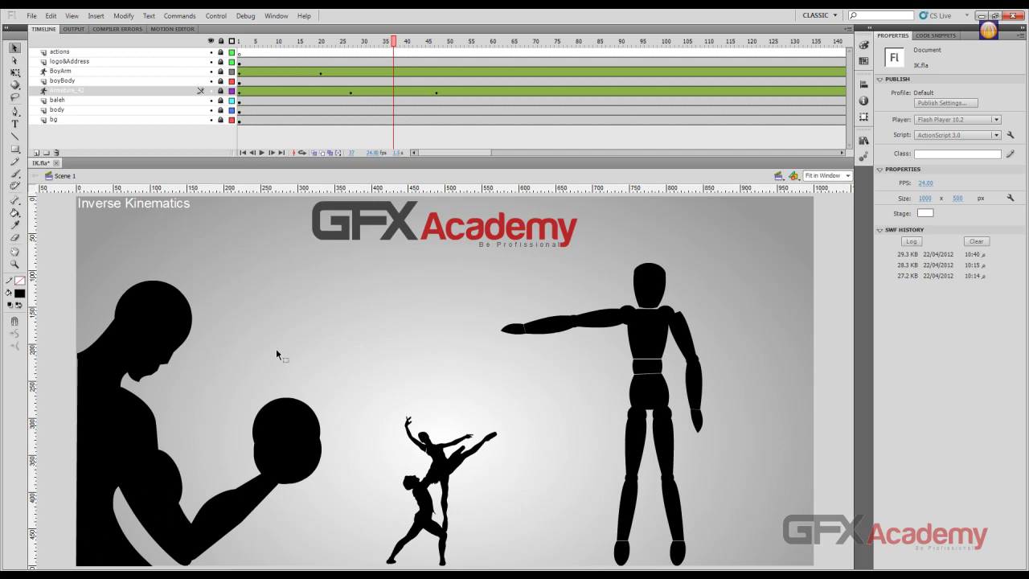
{"action": "left_click_drag", "start_coordinate": [394, 43], "coordinate": [454, 133]}
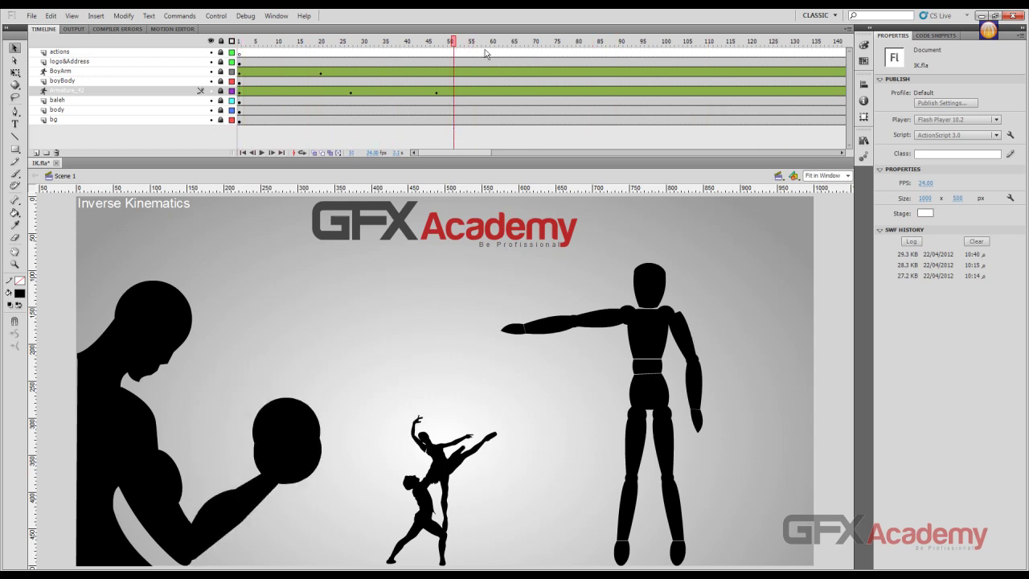
{"action": "left_click_drag", "start_coordinate": [458, 47], "coordinate": [313, 54]}
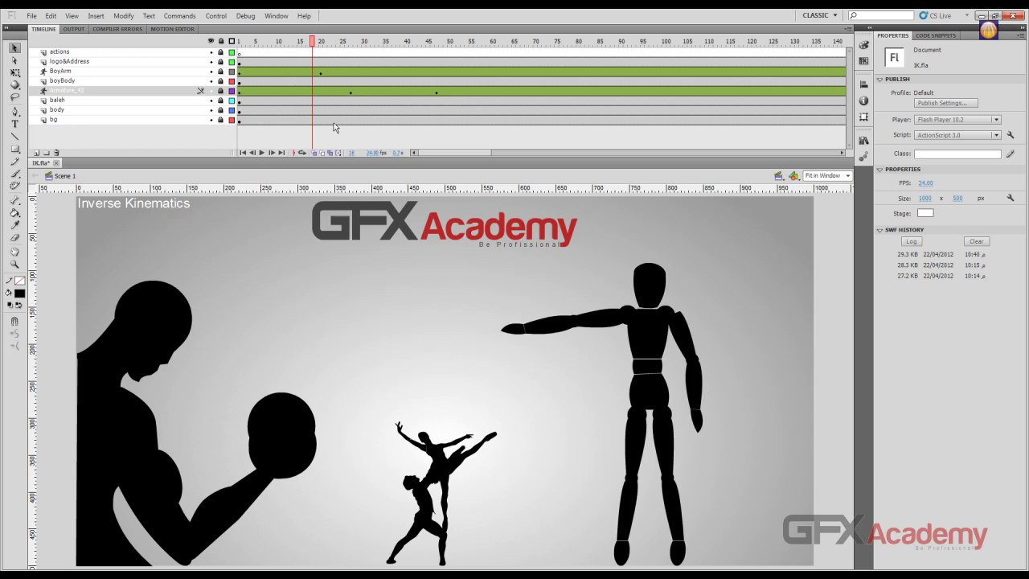